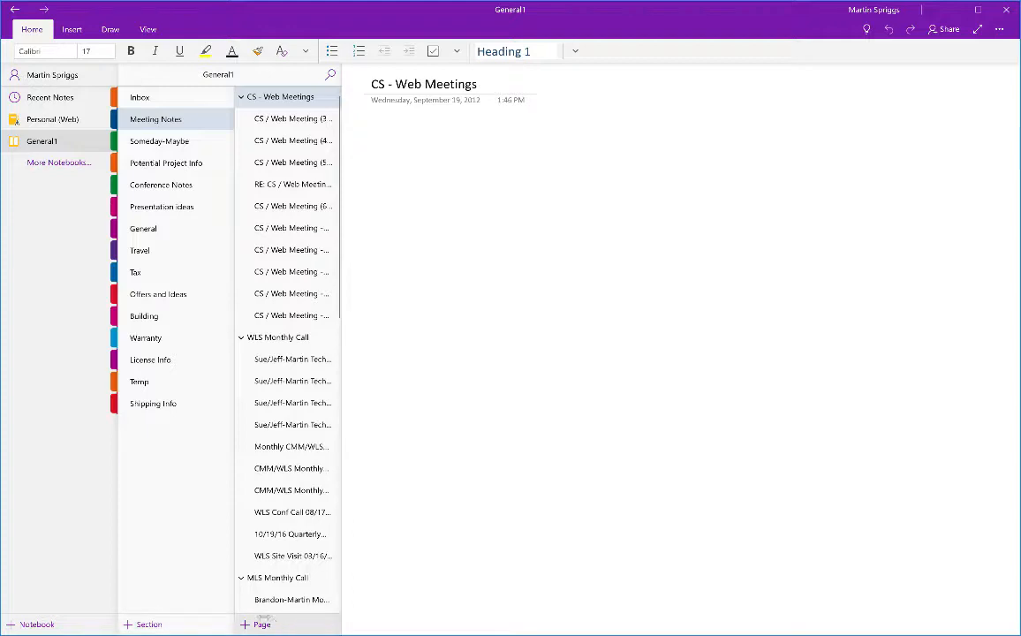
Add a new notebook called 'School Faculty'.
left_click(37, 625)
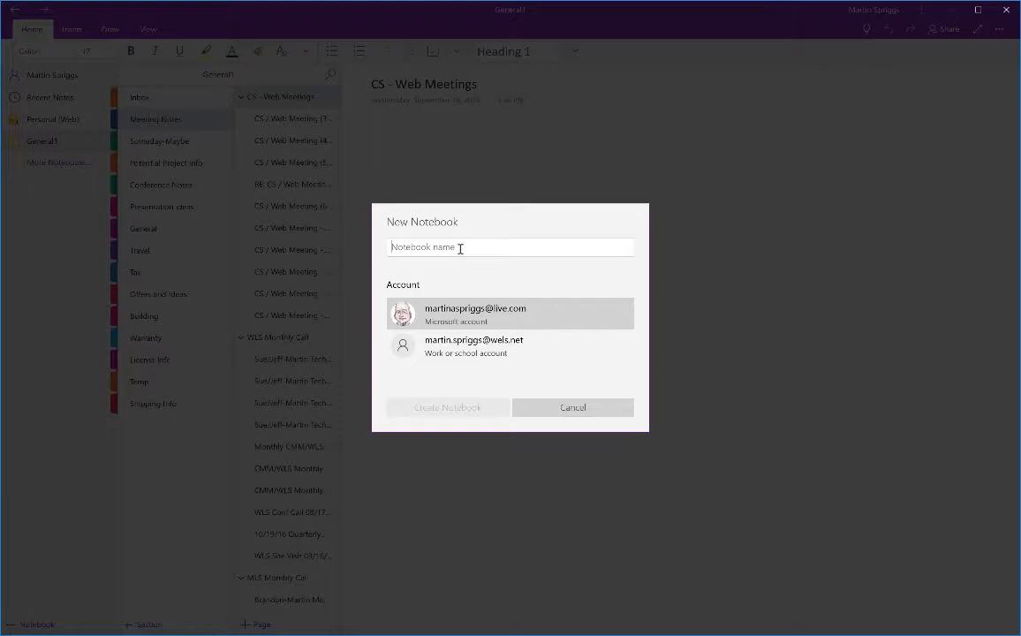
type("School ")
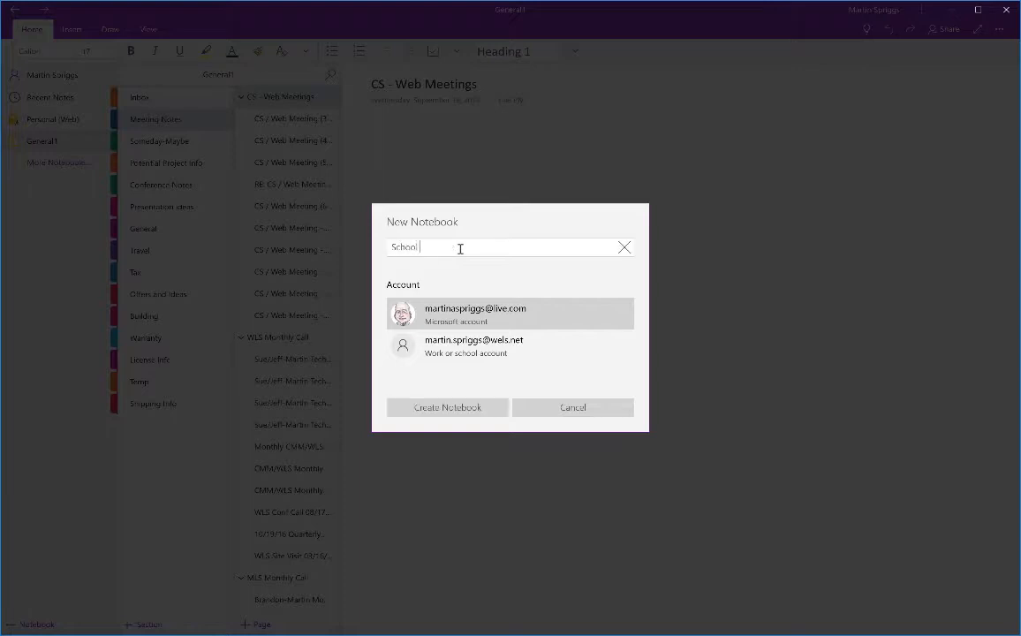
type("Faculty")
left_click(461, 407)
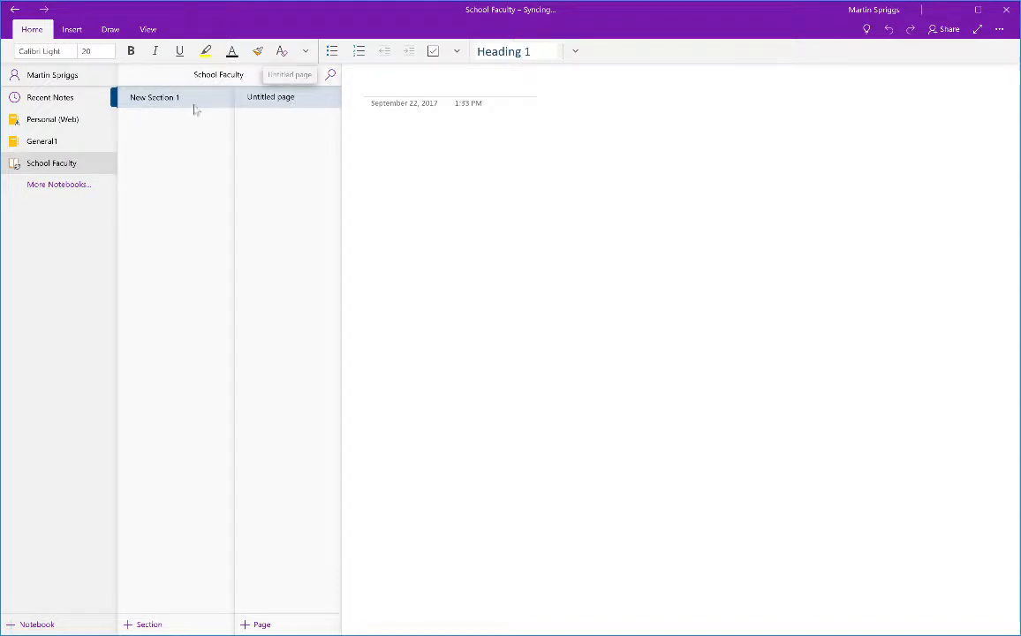
Rename New Section 1 to 'Faculty Meetings'.
right_click(162, 106)
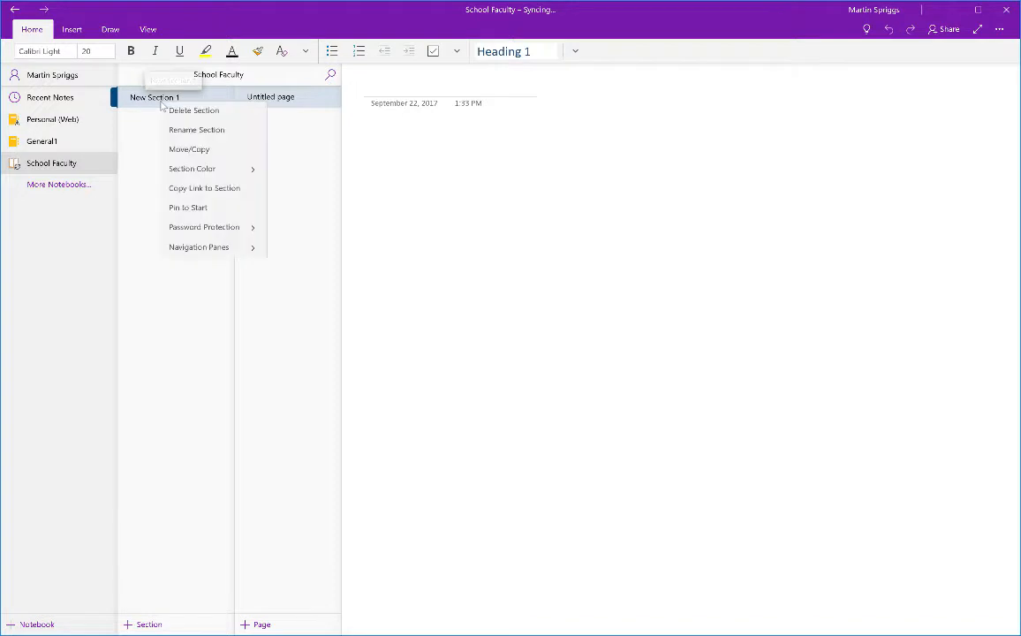
left_click(183, 130)
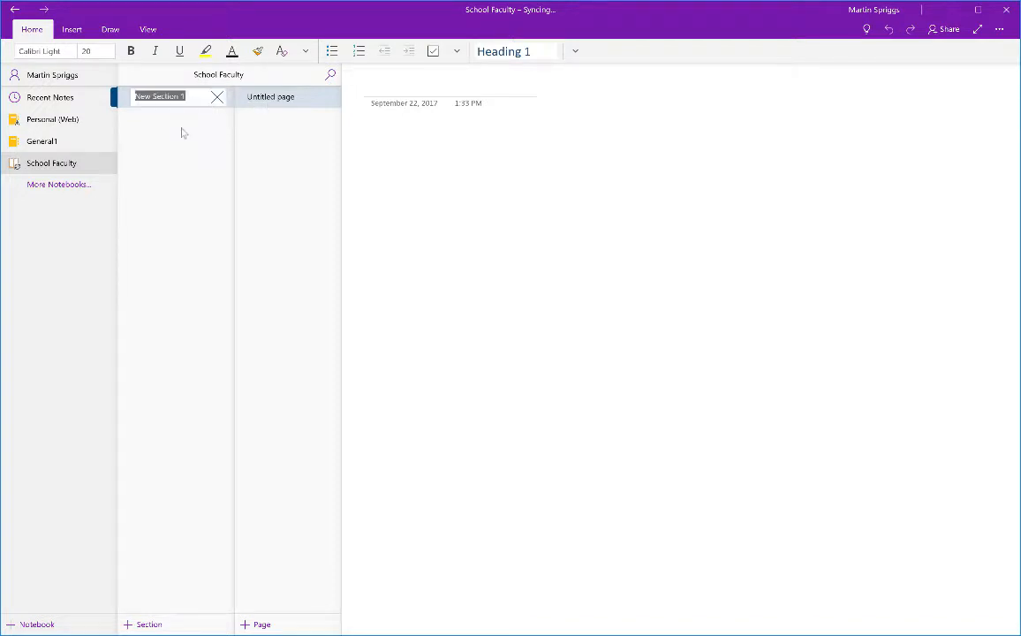
type("Facult")
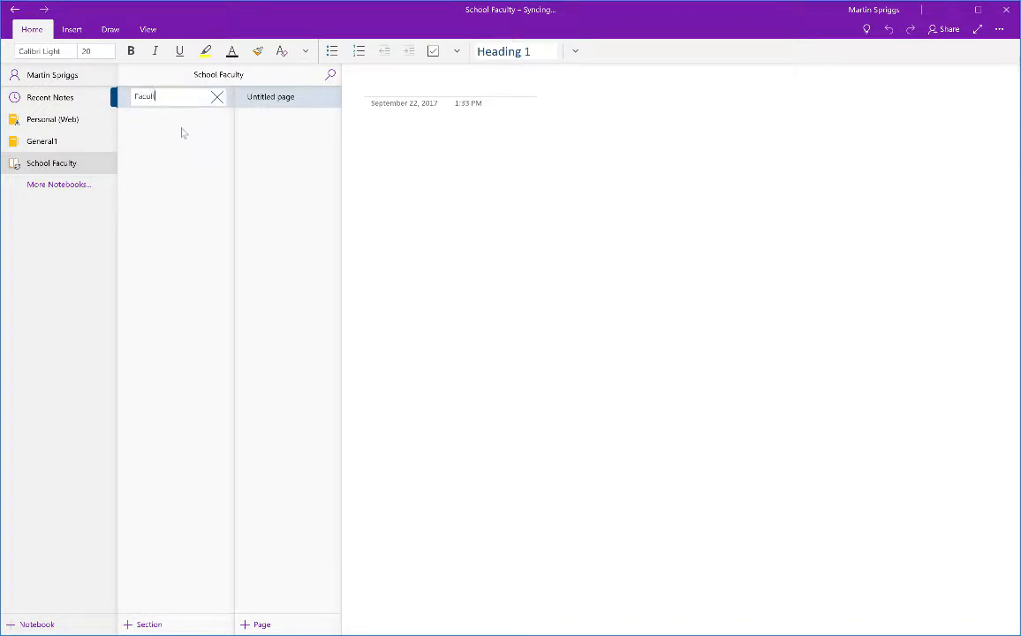
type("y Meetings")
key("Return")
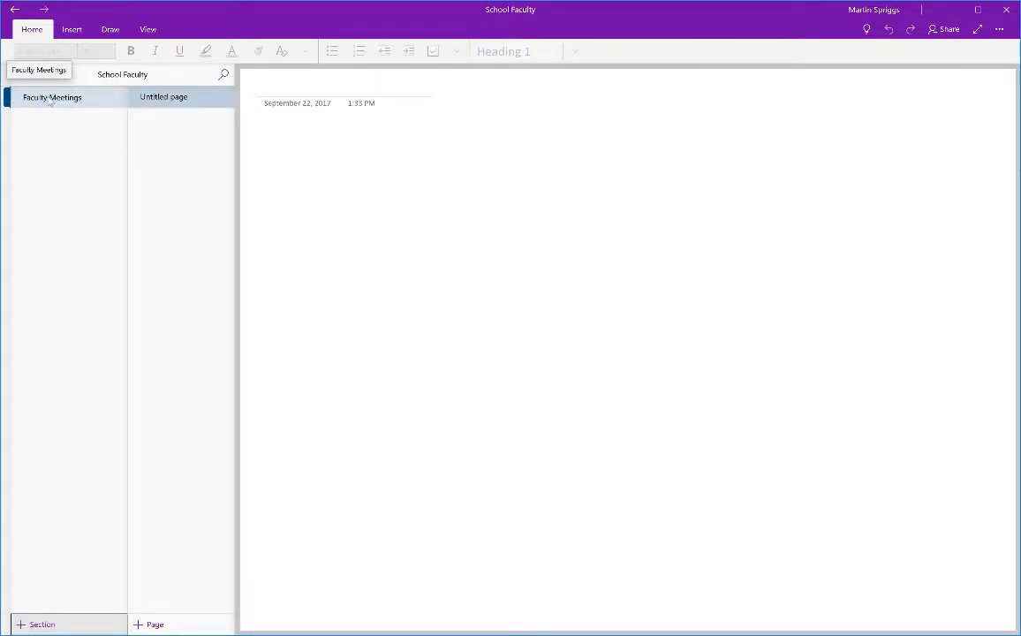
Give the Faculty Meetings section a green colour.
right_click(49, 99)
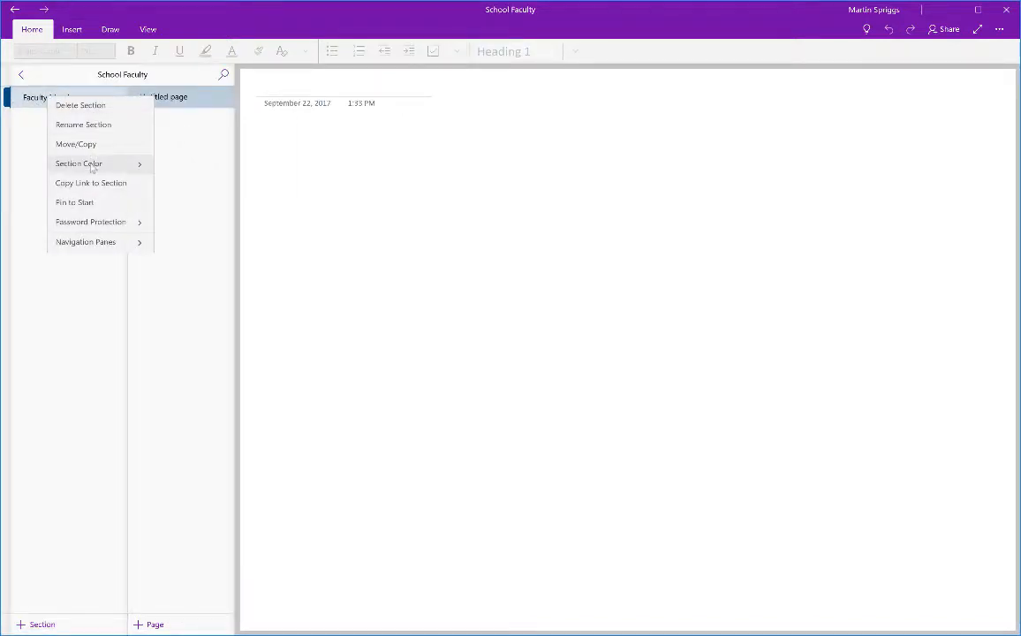
left_click(98, 164)
left_click(107, 139)
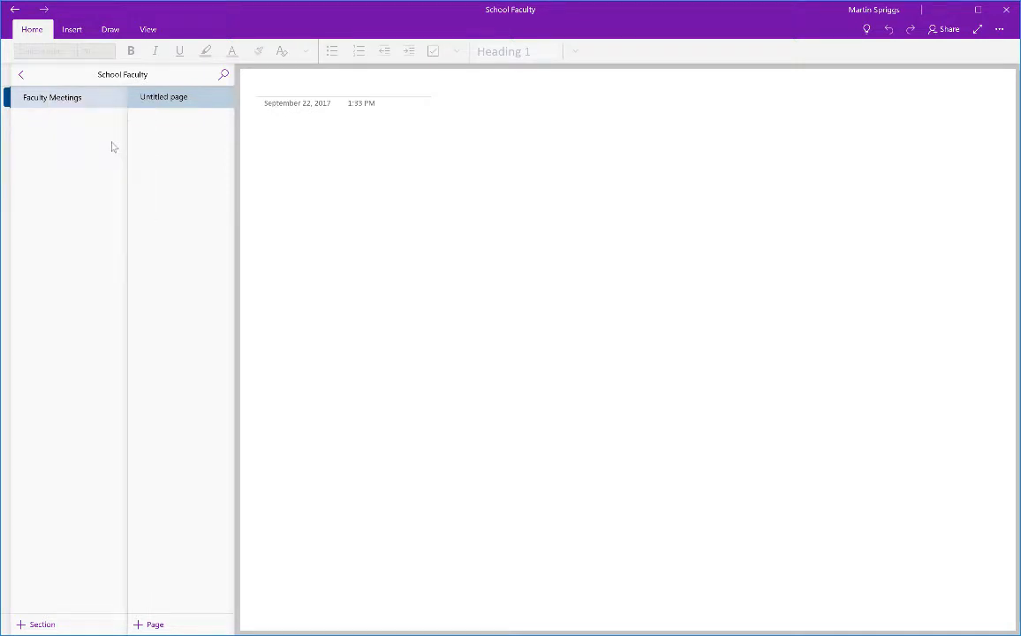
left_click(287, 83)
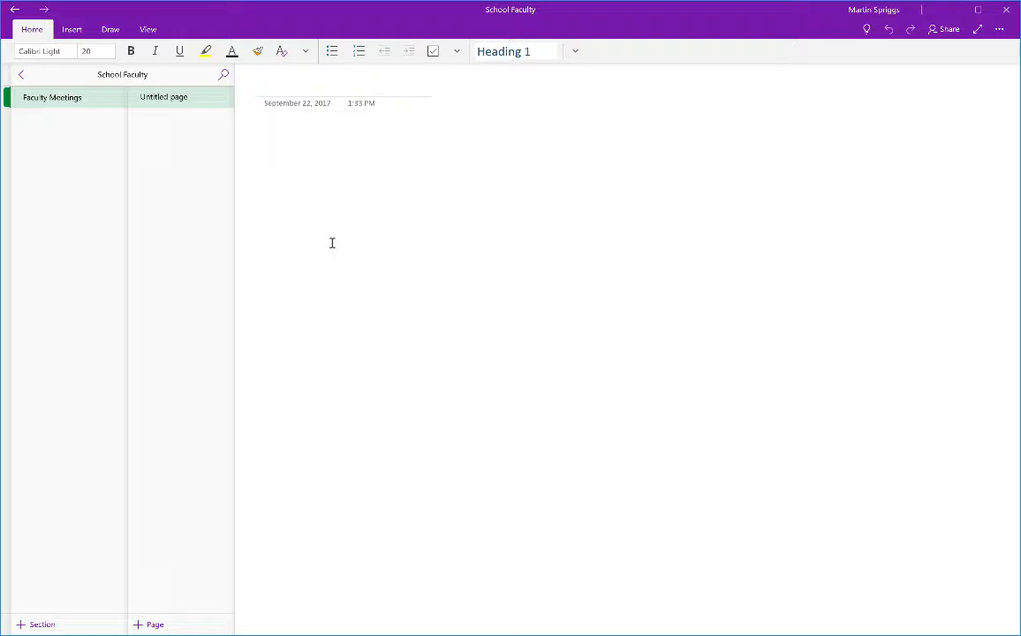
In Chrome, scroll the WELS Tech page to Chapter Four and open the SampleOneNote tab.
key("super+Tab")
key("super+Tab")
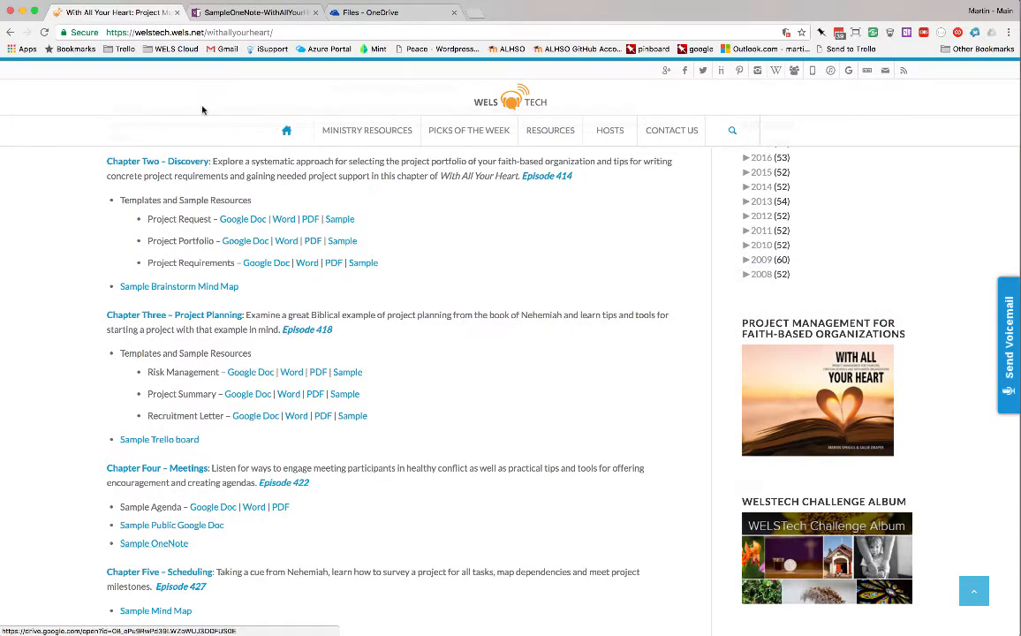
scroll(264, 336, "up", 10)
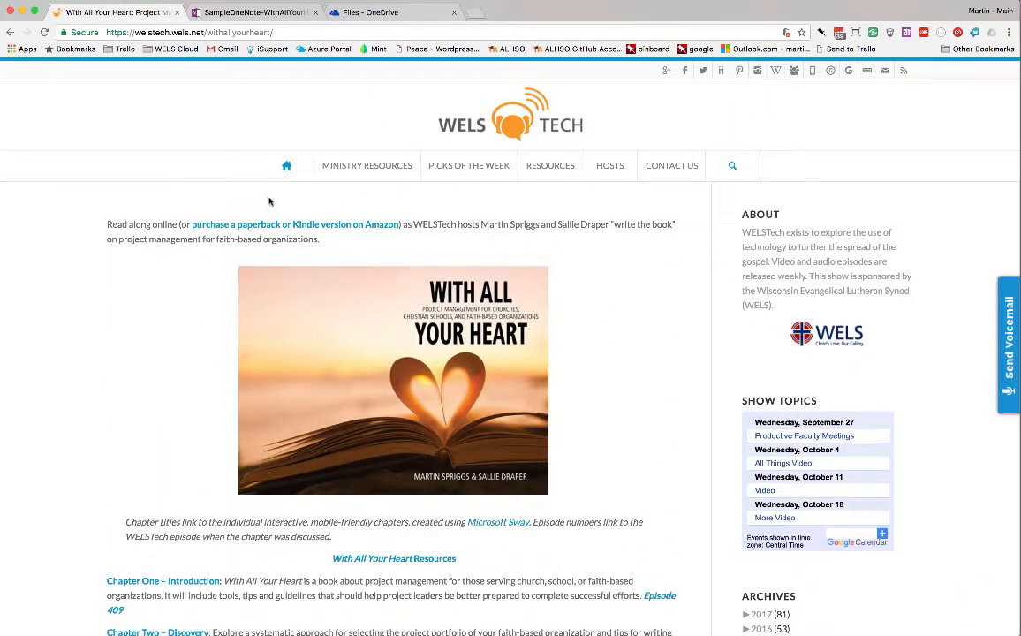
scroll(168, 377, "down", 6)
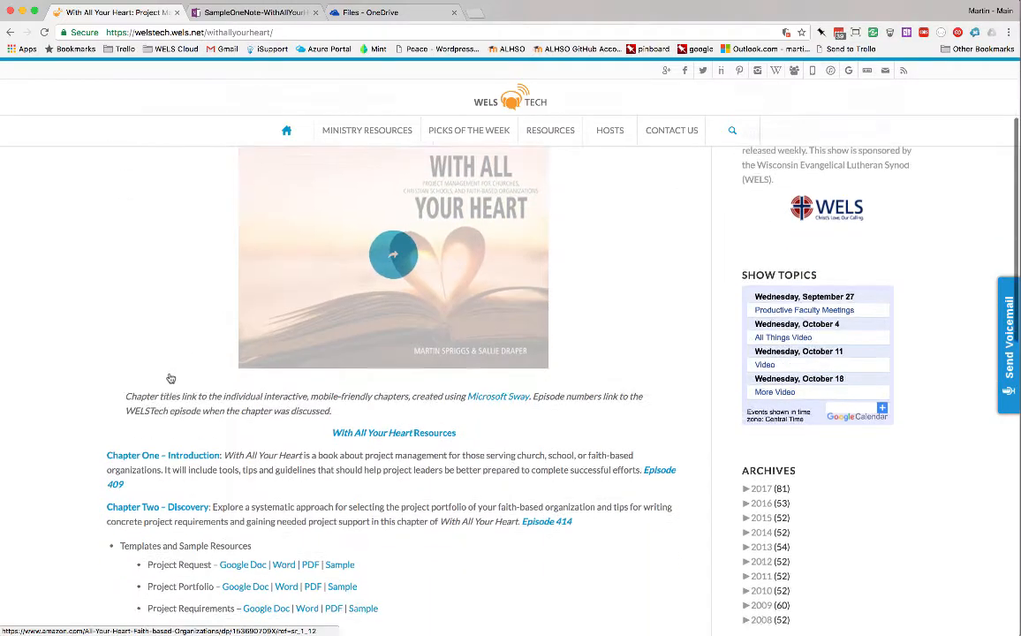
scroll(171, 378, "down", 2)
scroll(171, 378, "down", 1)
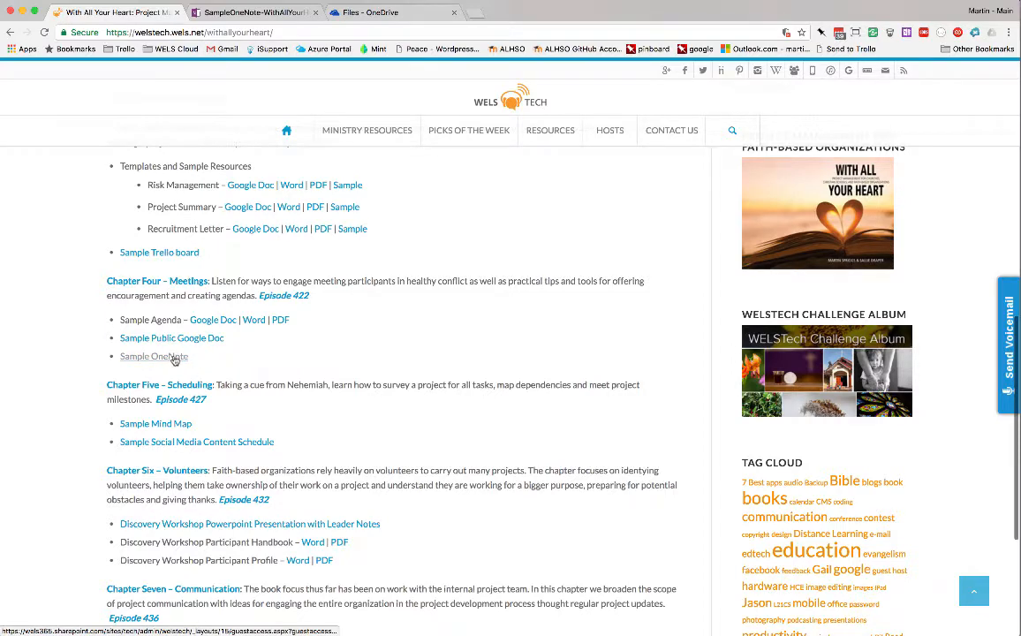
left_click(269, 12)
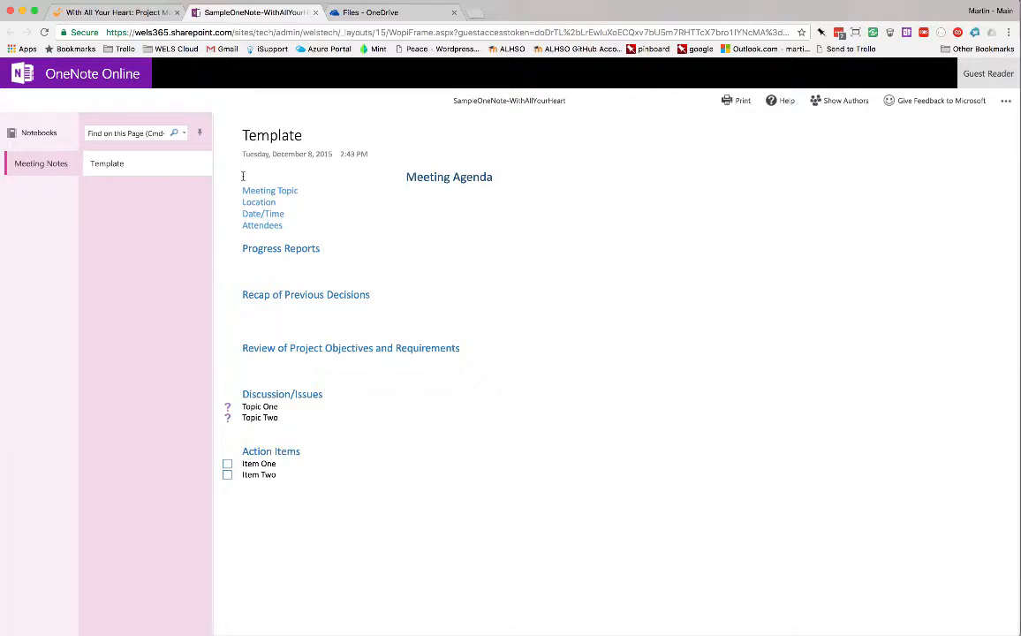
Select the Meeting Agenda template from its heading down to Item Two, then return to OneNote.
left_click_drag(243, 176, 284, 472)
key("ctrl+c")
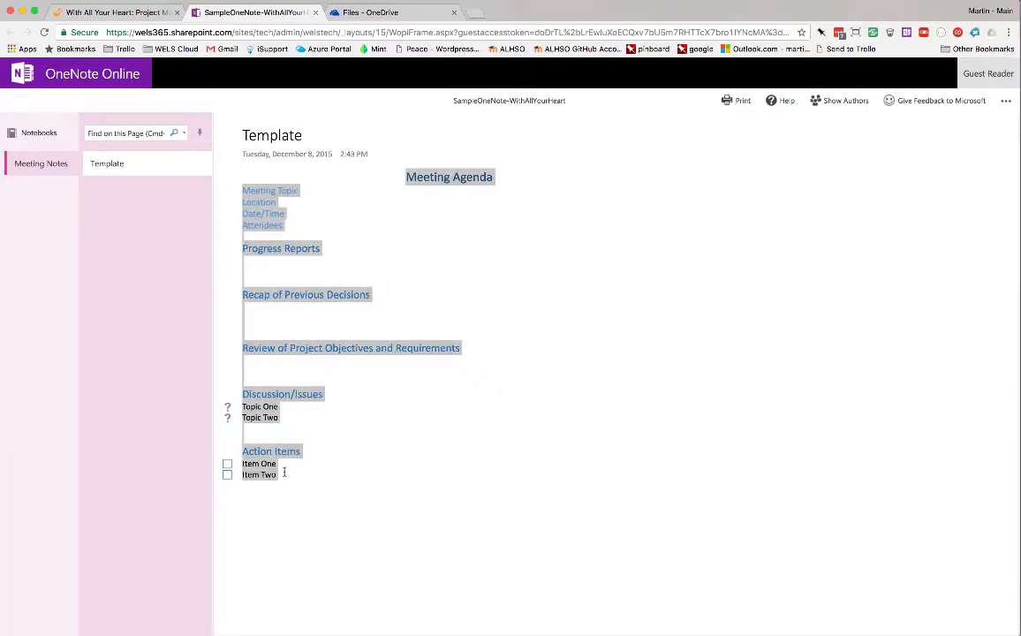
key("super+Tab")
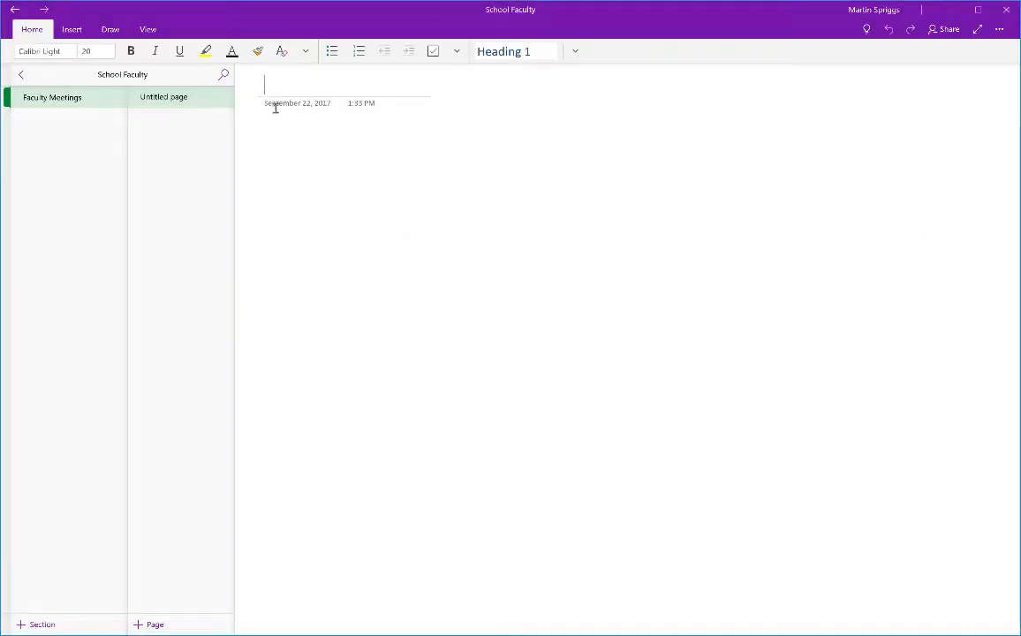
Enter 'Faculty Meeting Template - Date Here' as the page title.
type("Faculty Meet")
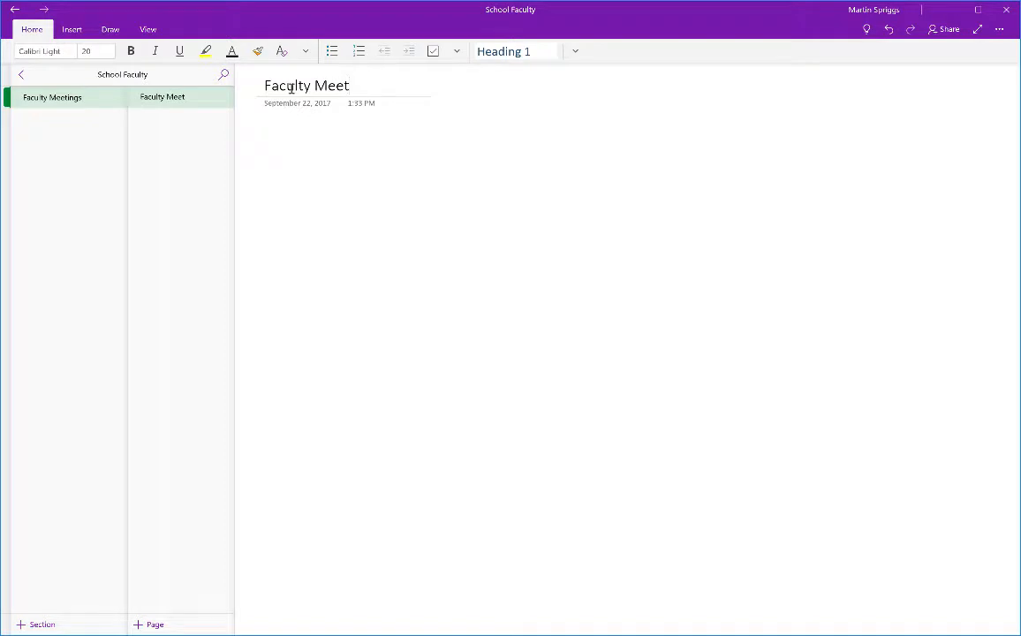
type("ing")
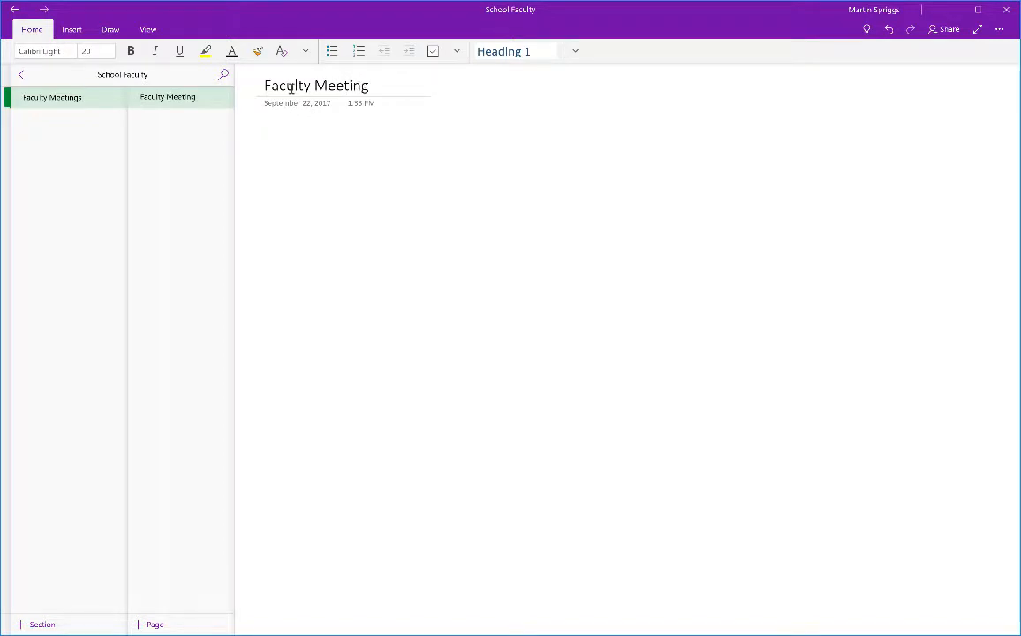
type(" - Date Here")
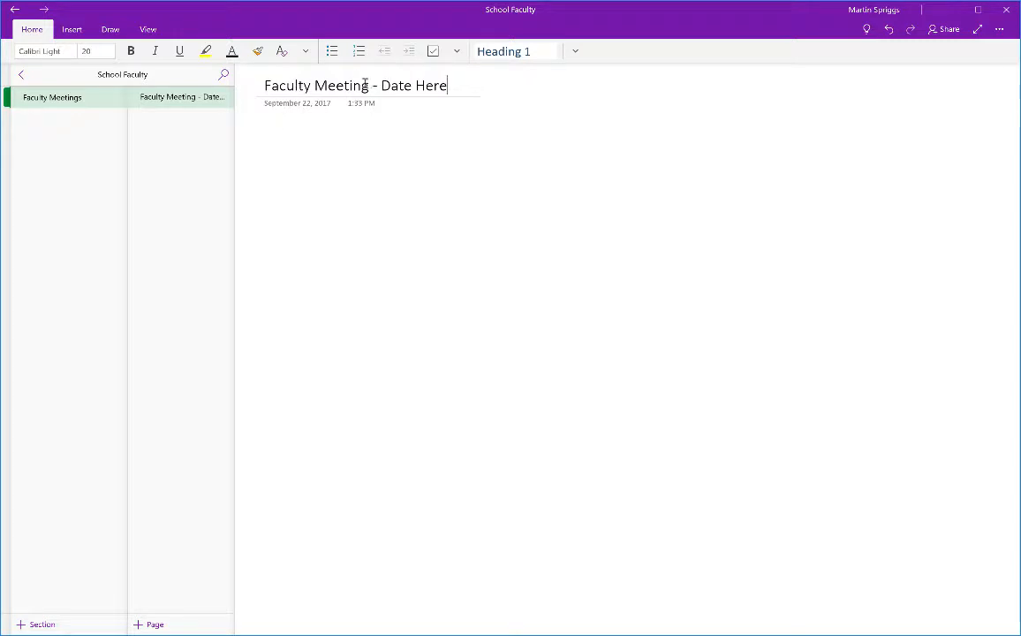
type(" Template")
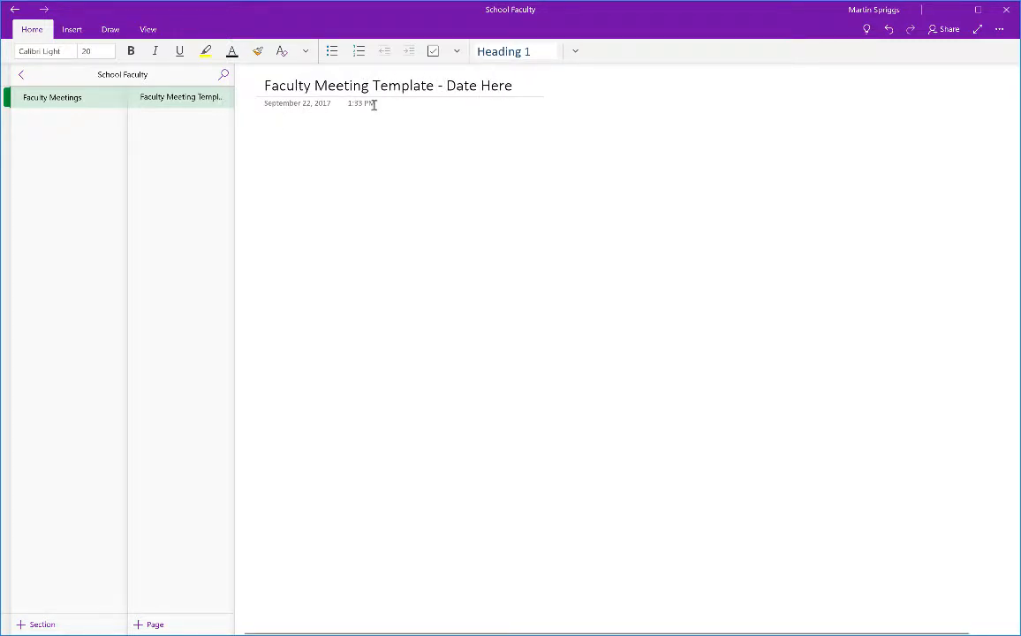
left_click(272, 141)
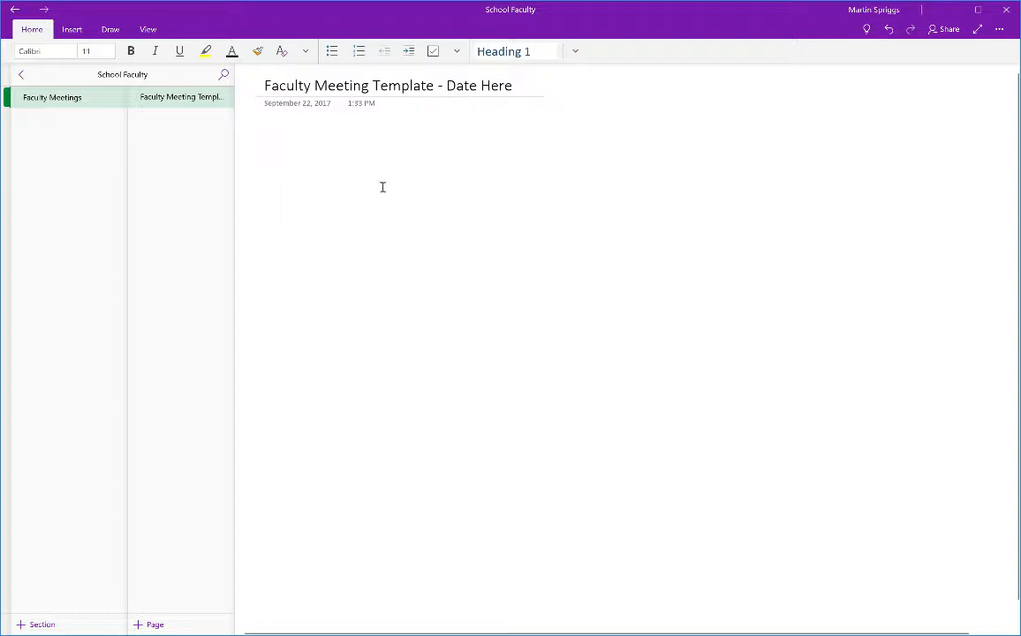
Paste the Meeting Agenda template into the page body and nudge it slightly left.
type("skldjfj")
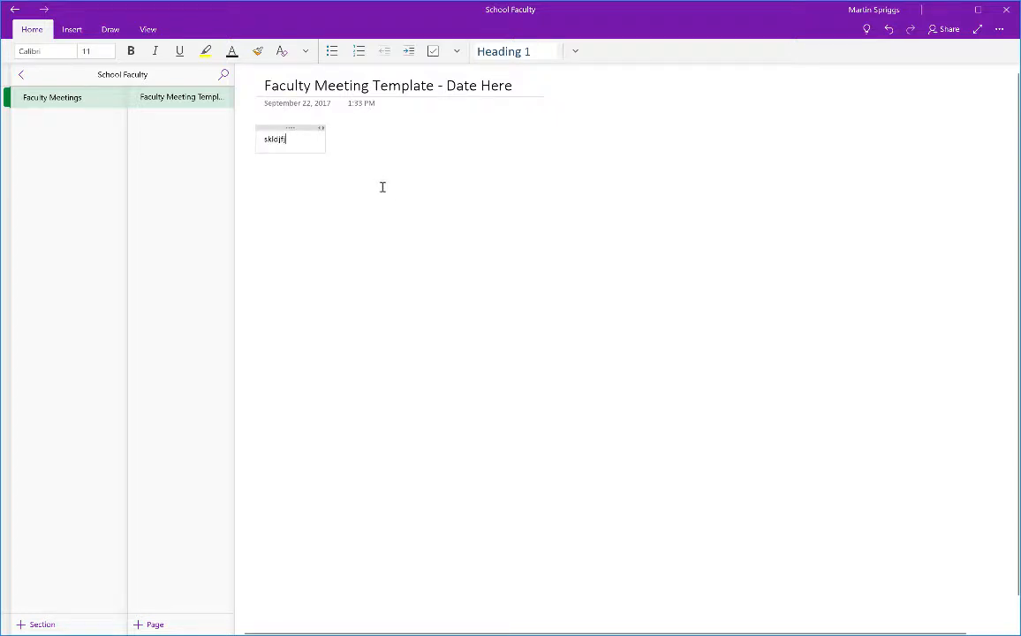
key("BackSpace")
key("BackSpace")
key("BackSpace")
key("BackSpace")
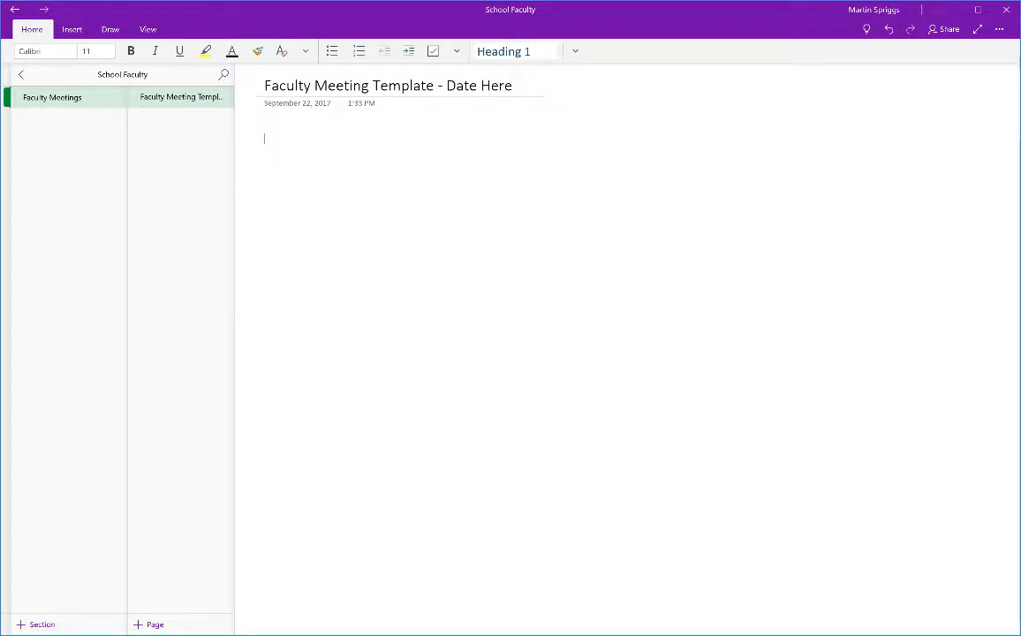
key("ctrl+v")
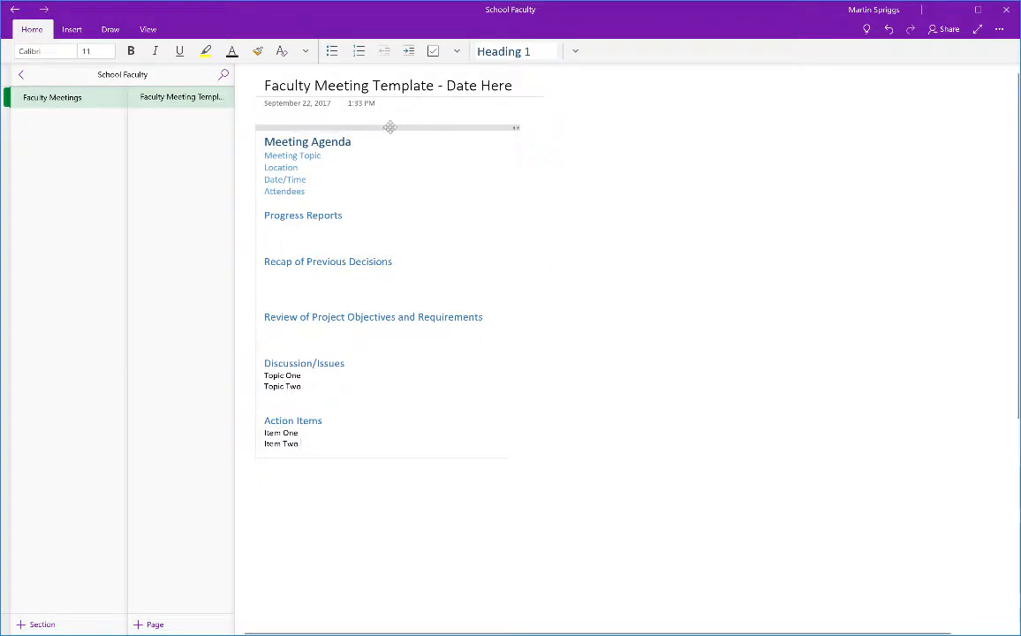
mouse_move(390, 127)
left_mouse_down()
mouse_move(408, 159)
mouse_move(460, 157)
mouse_move(421, 121)
mouse_move(465, 163)
mouse_move(378, 118)
mouse_move(387, 126)
left_mouse_up()
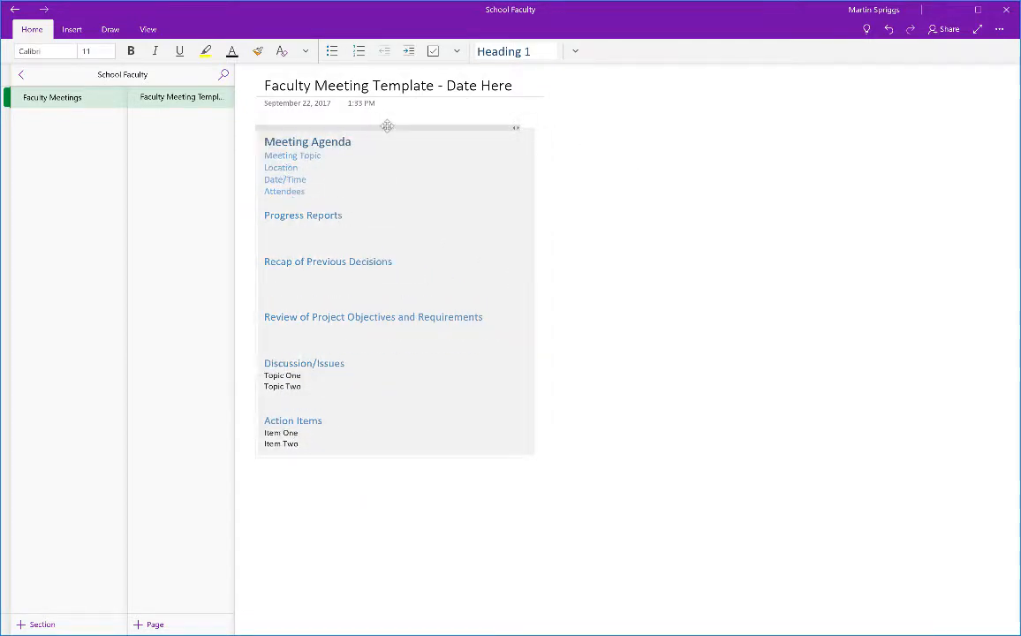
left_click(534, 169)
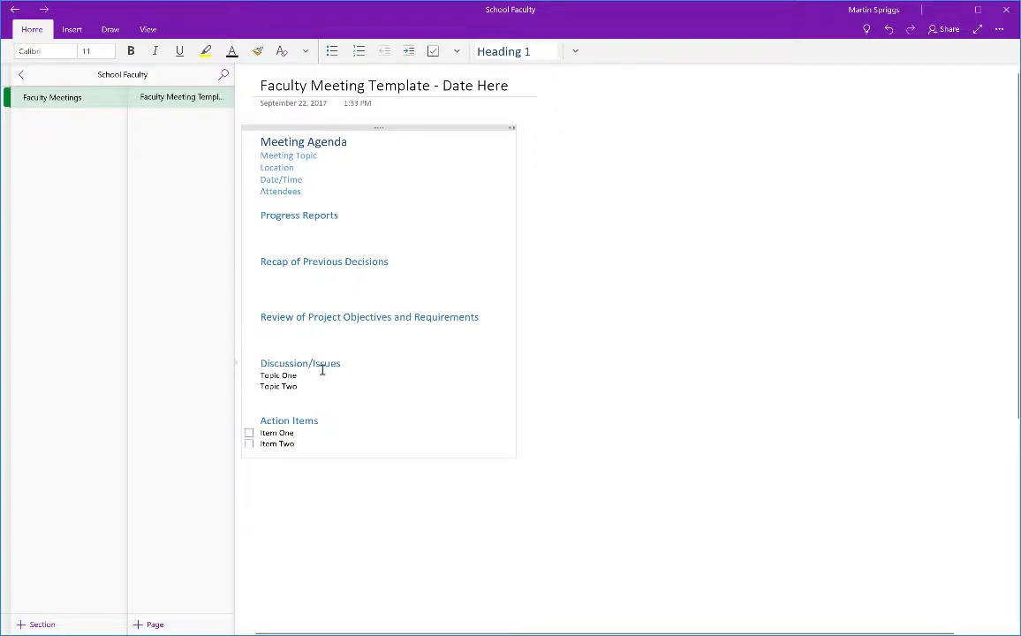
Apply the Question tag to Topic One and Topic Two.
left_click(458, 52)
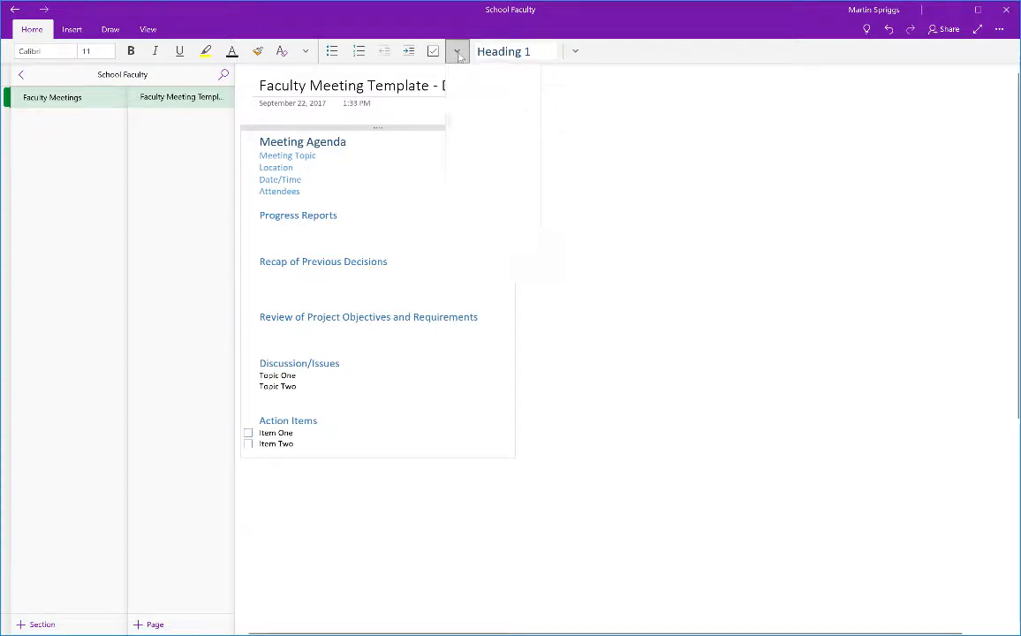
left_click(468, 162)
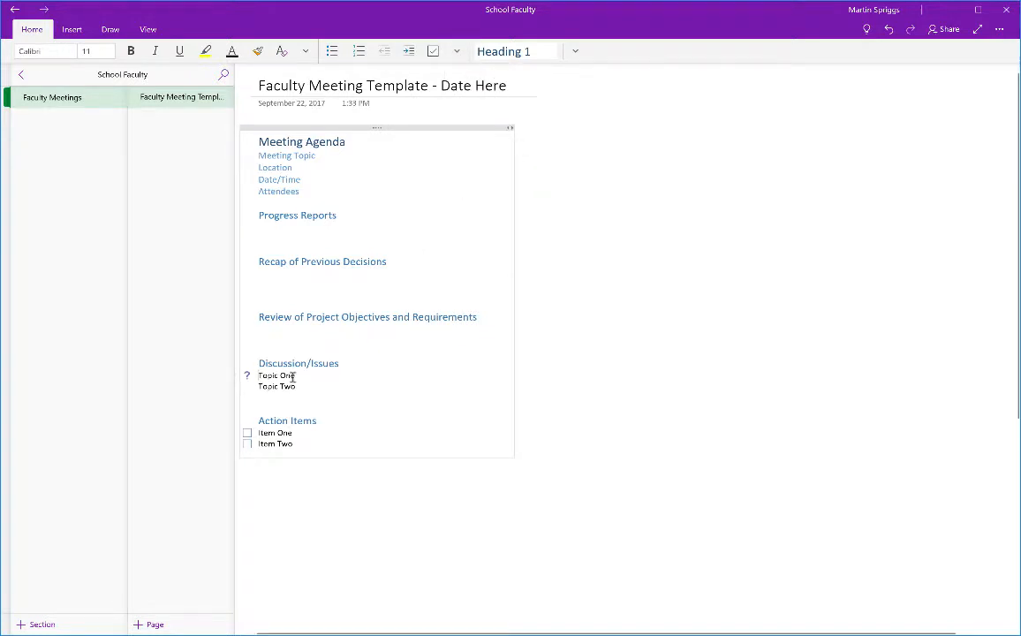
left_click(457, 52)
left_click(484, 167)
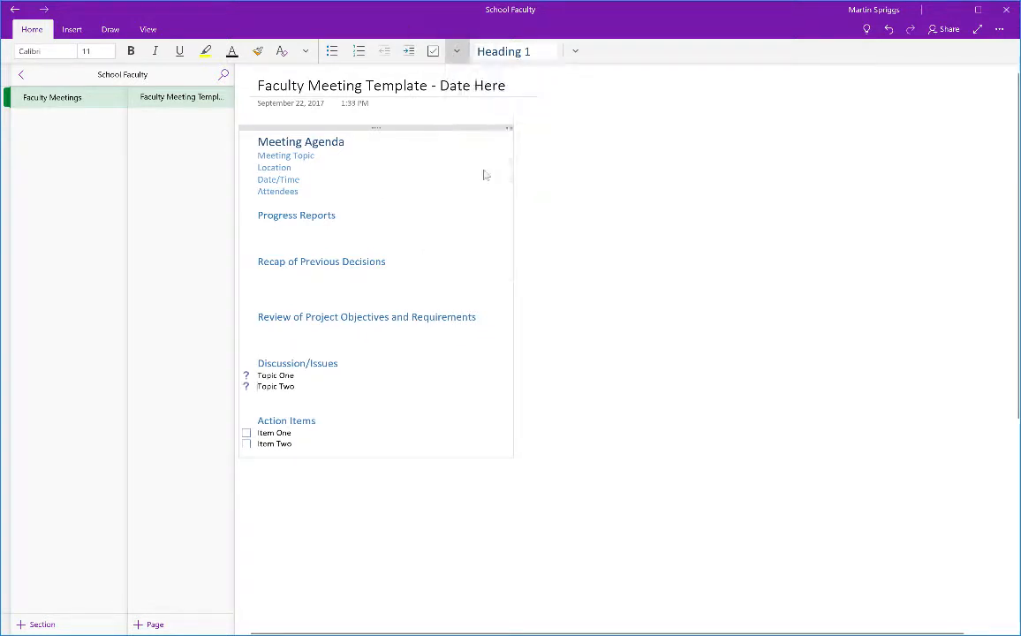
Browse the remaining tags without applying any, then bring up the Insert options.
left_click(457, 51)
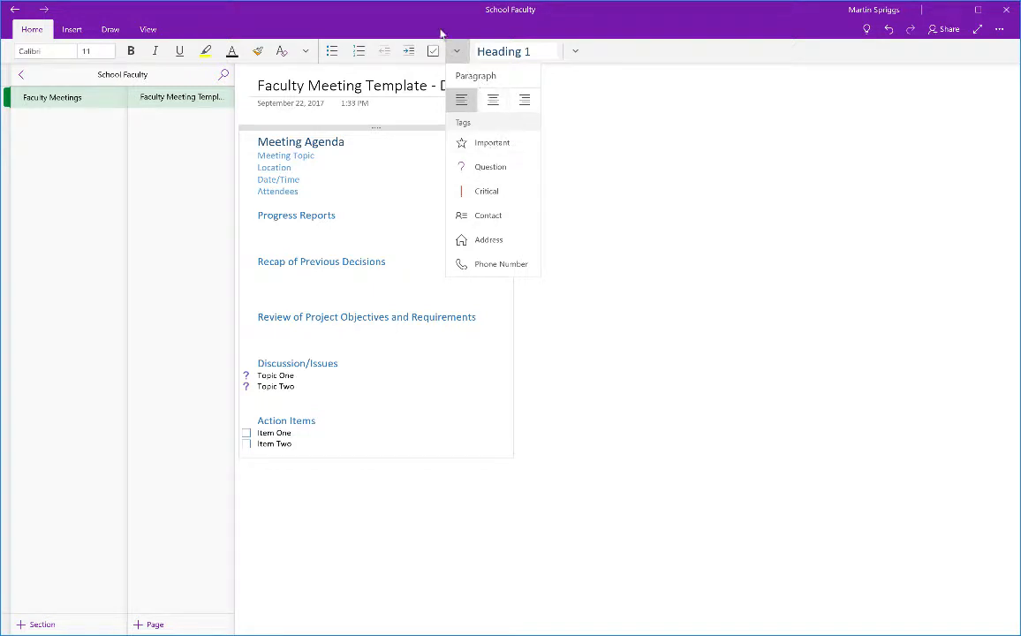
left_click(615, 59)
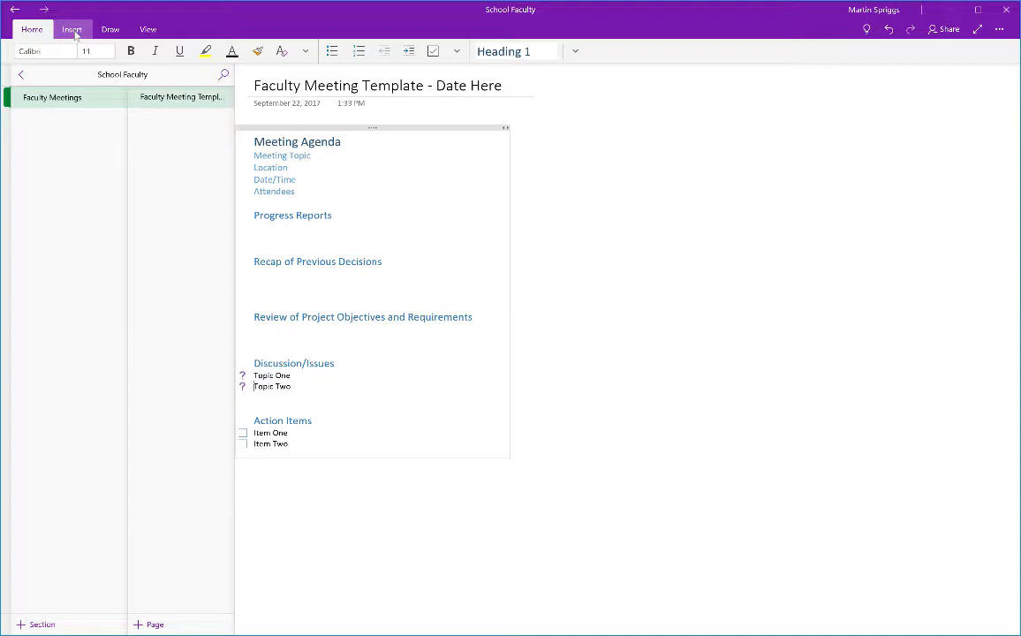
left_click(73, 32)
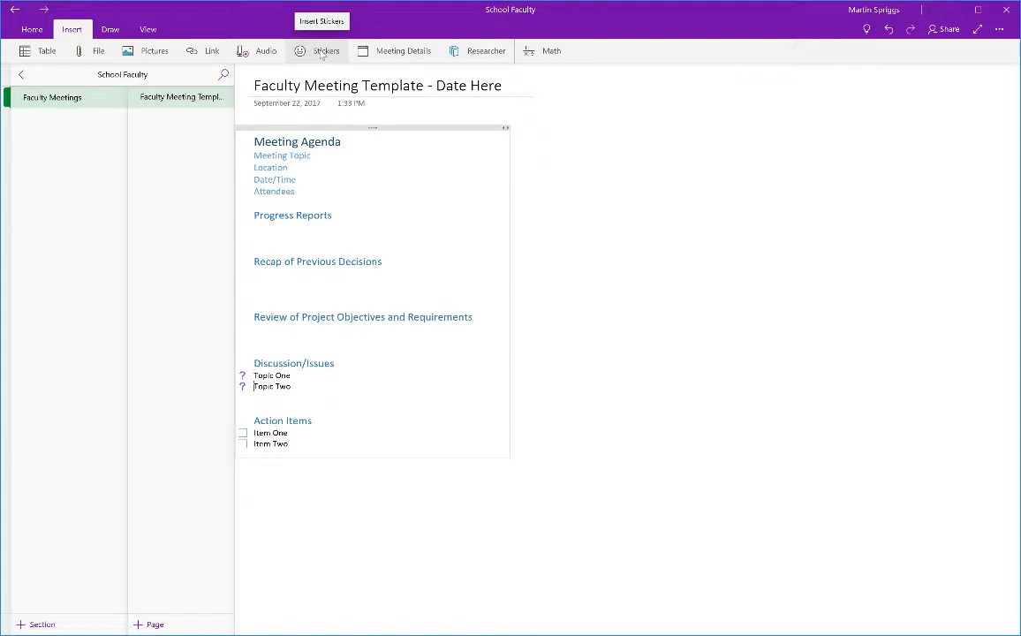
Look over the Draw tab's pens and tools, then show the View options.
left_click(116, 31)
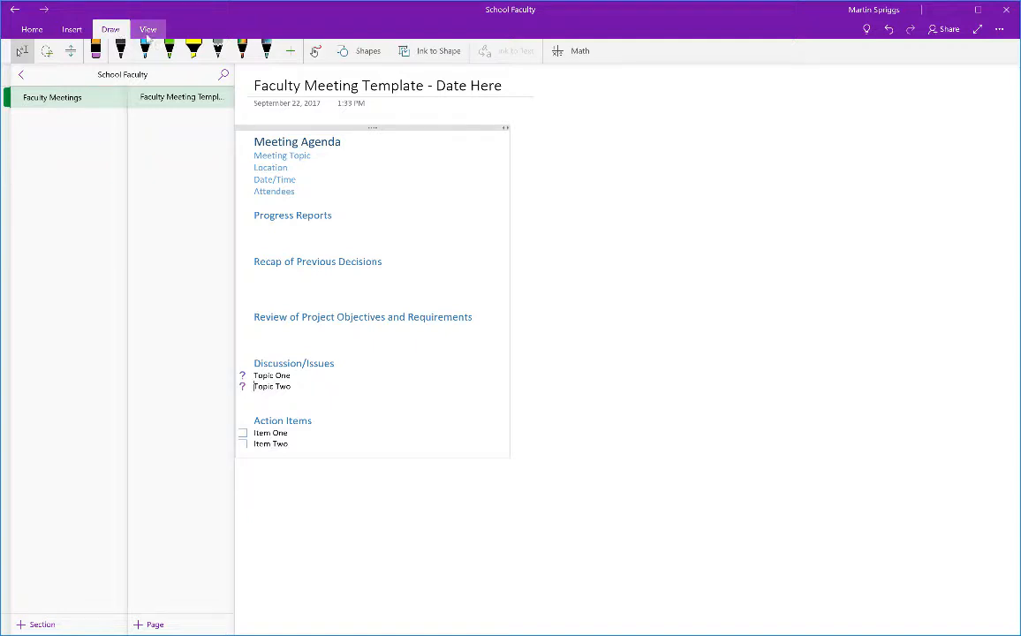
left_click(145, 30)
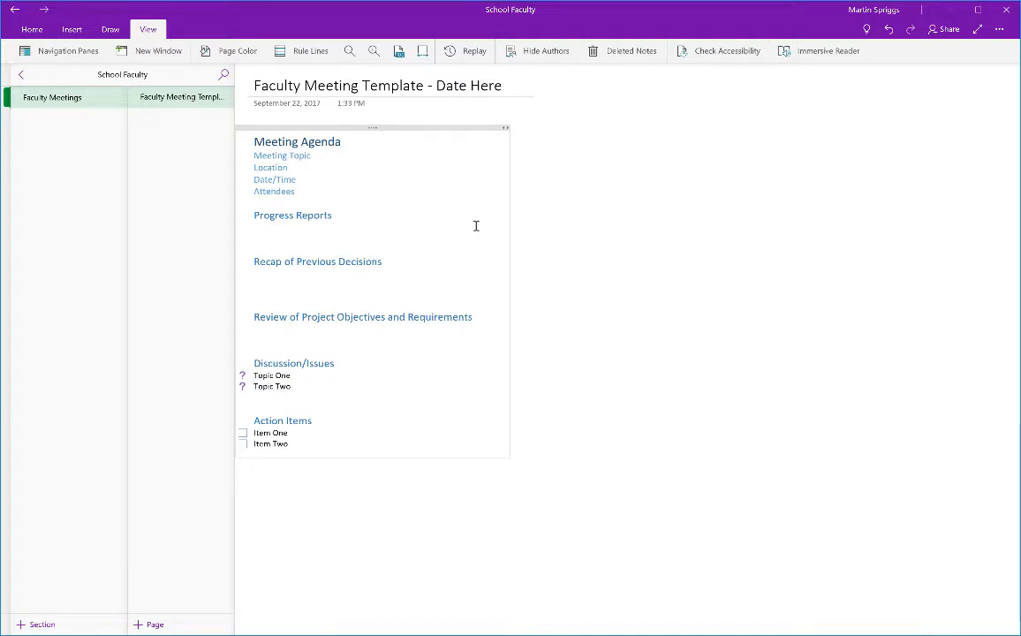
Check the Insert > File choices without inserting anything, then switch to File Explorer.
left_click(74, 29)
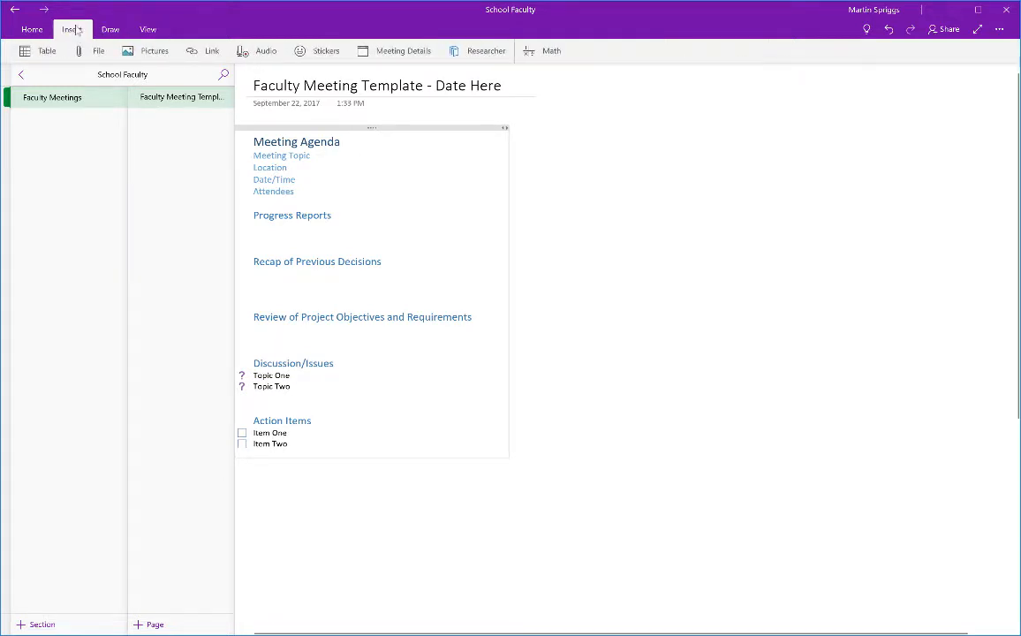
left_click(91, 53)
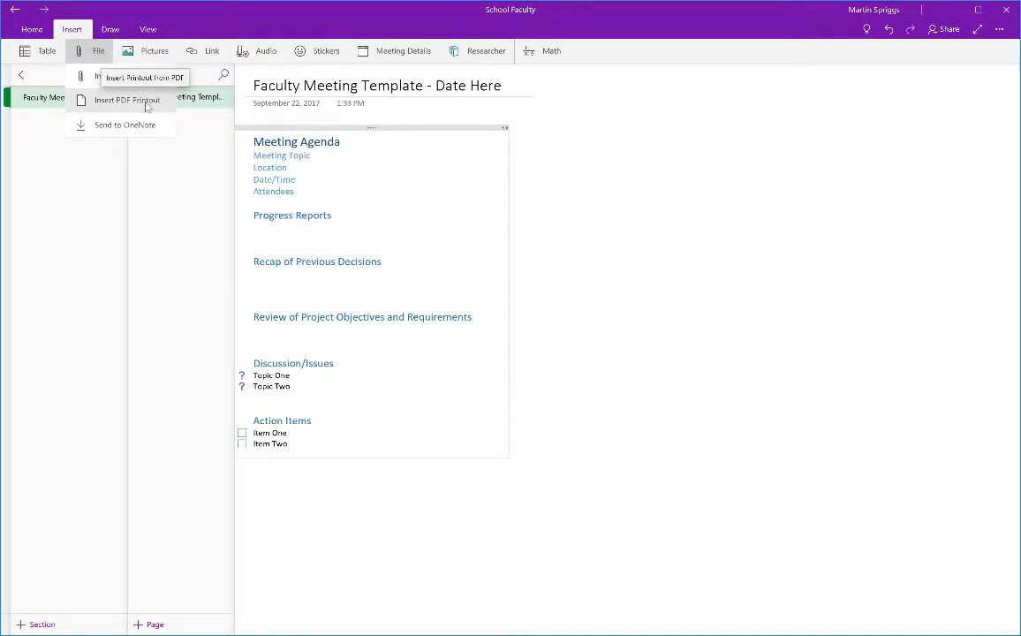
left_click(552, 255)
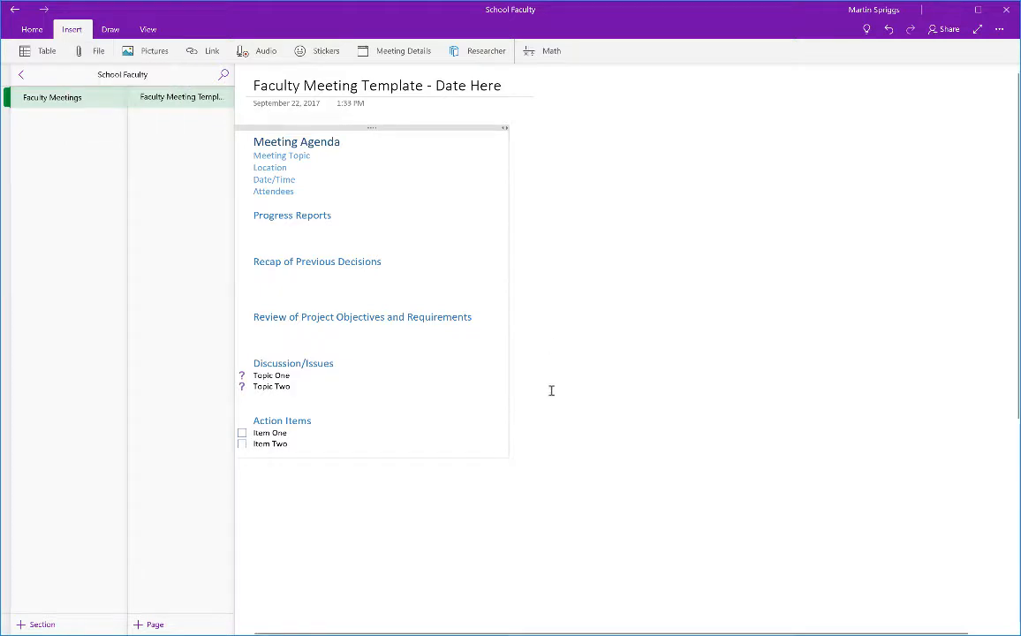
key("super+Tab")
key("super+Tab")
key("super+Tab")
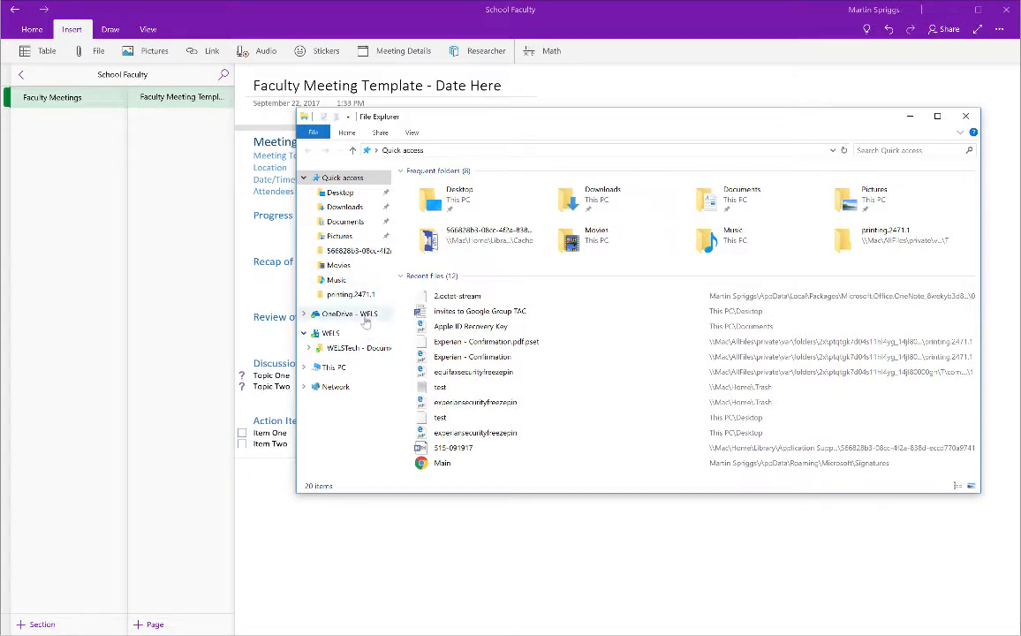
Drag Annual Report 2006 from OneDrive - WELS > Reports onto the page beside Meeting Agenda.
left_click(363, 316)
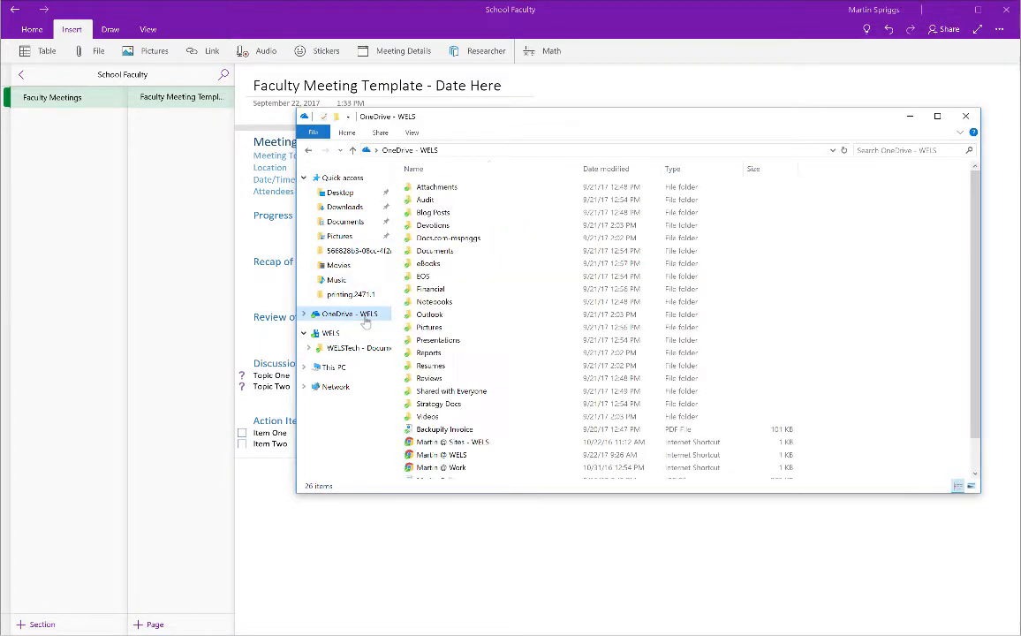
double_click(427, 353)
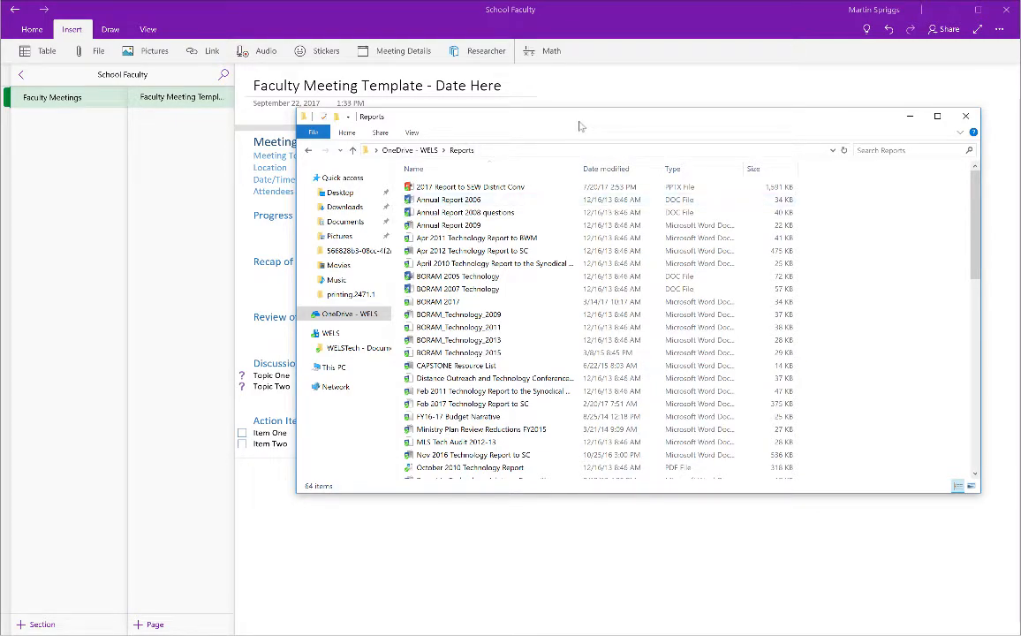
left_click_drag(580, 126, 748, 212)
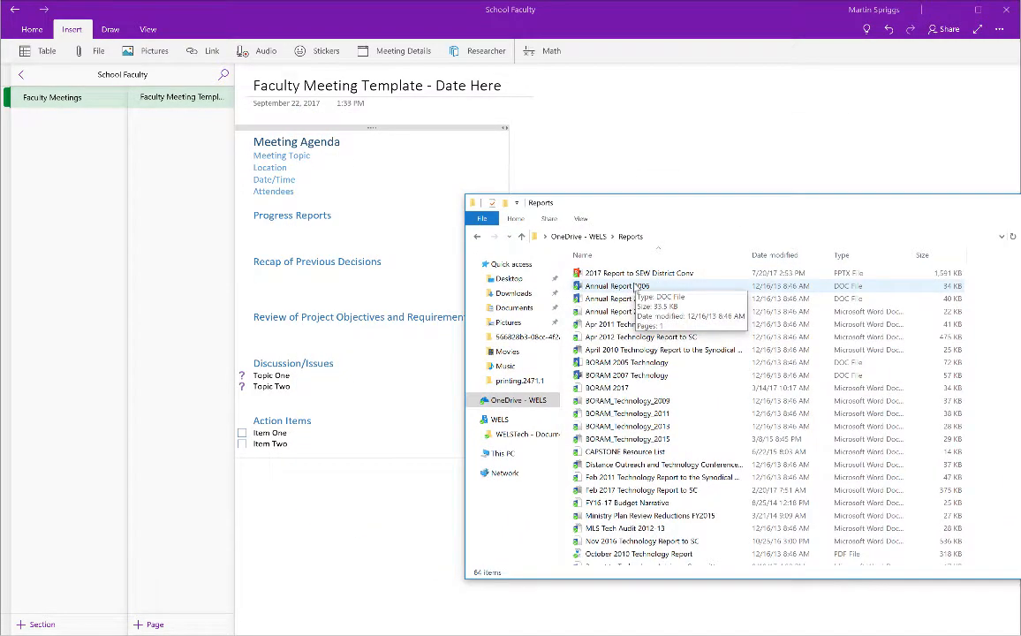
left_click_drag(636, 286, 640, 169)
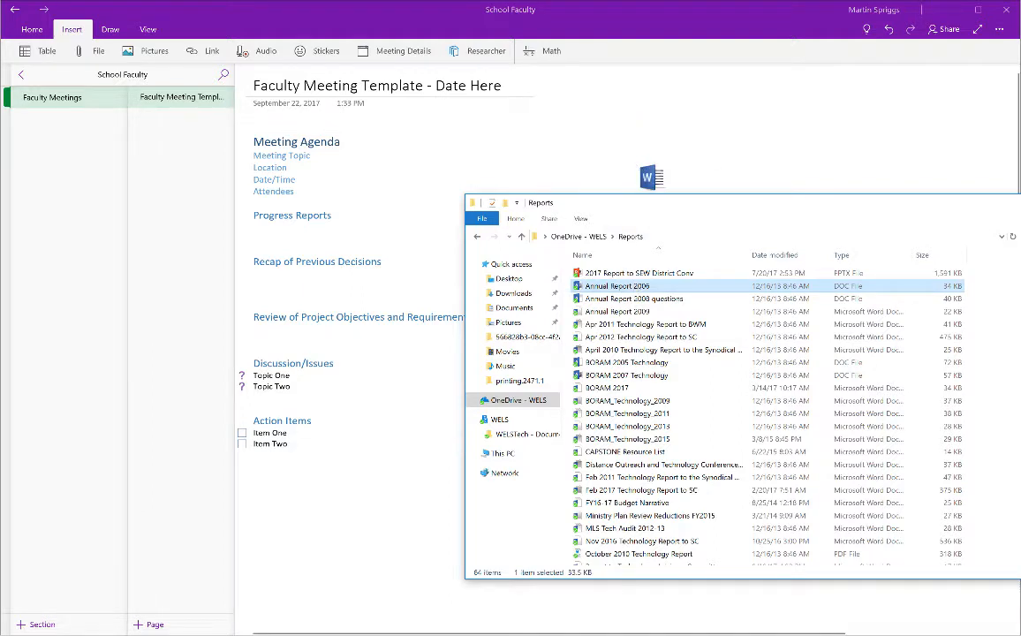
left_click(1017, 203)
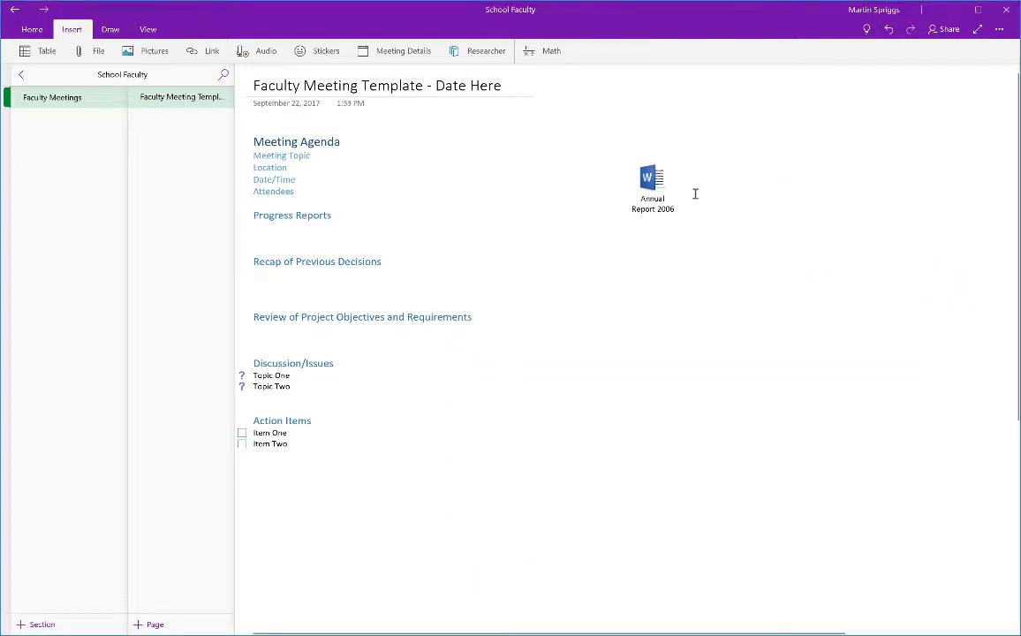
Delete the Annual Report 2006 attachment and add an 'Item Three' to-do below Item Two.
left_click(658, 185)
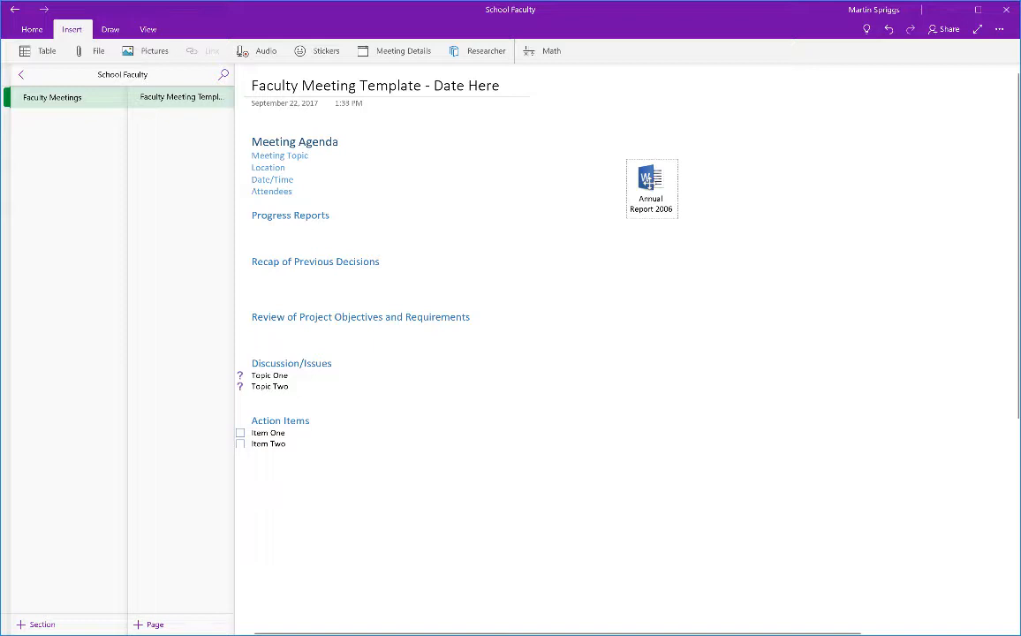
key("Delete")
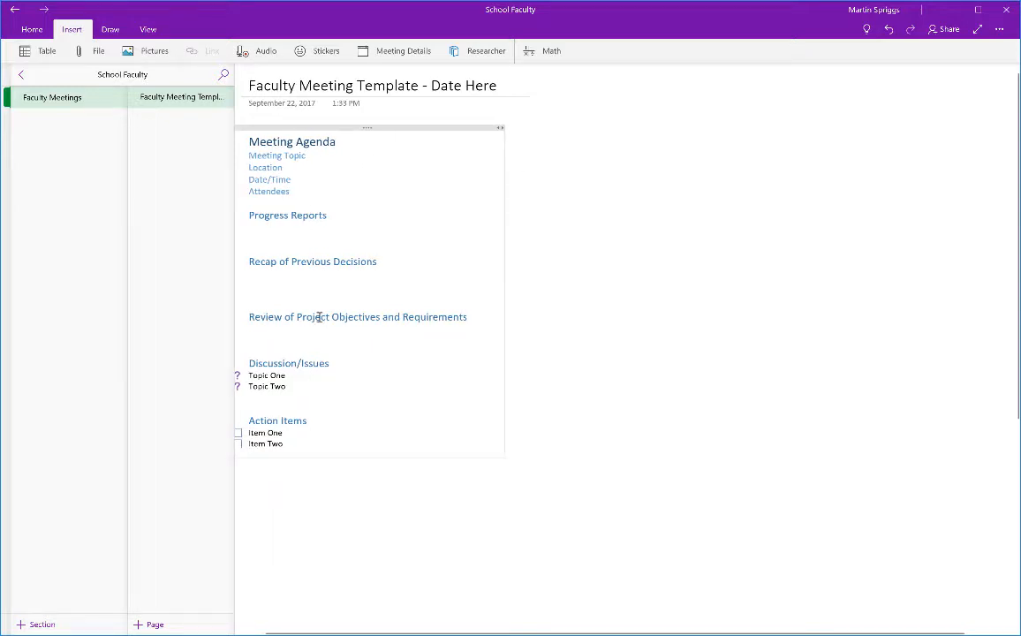
left_click(365, 362)
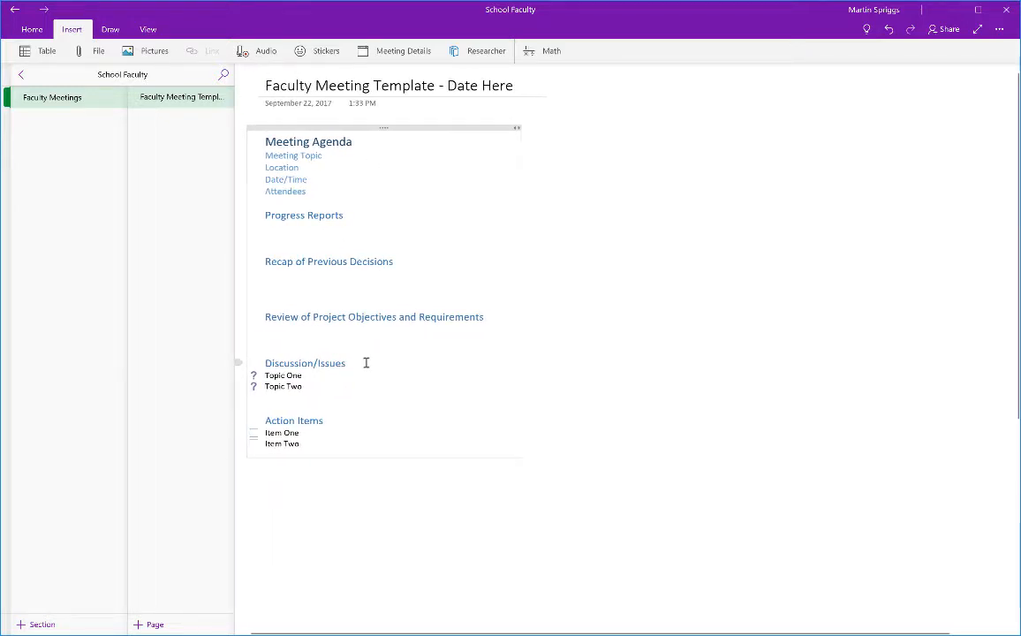
left_click(306, 445)
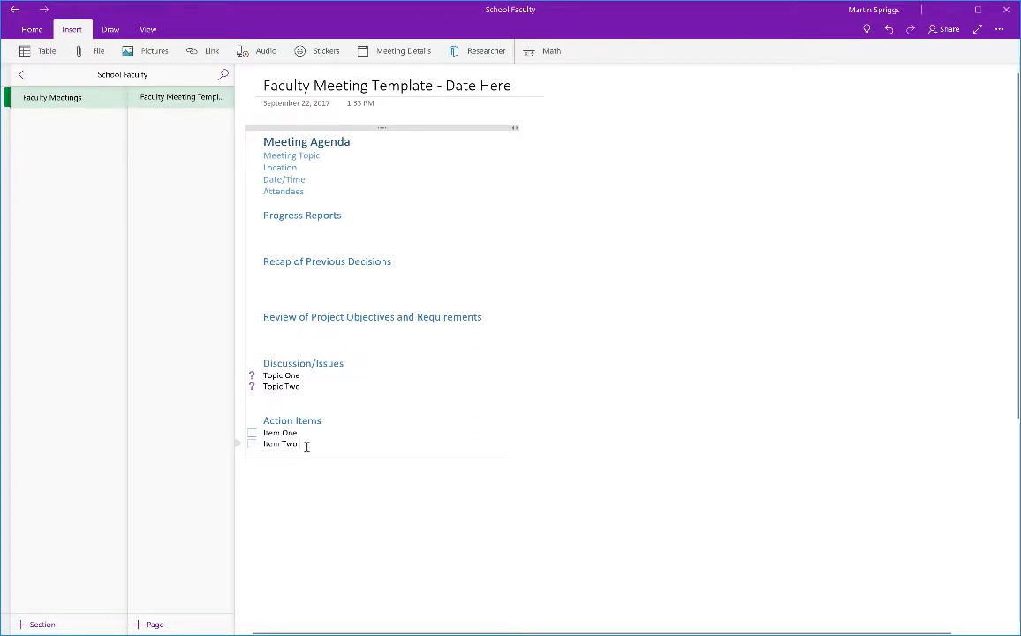
key("Return")
type("Item")
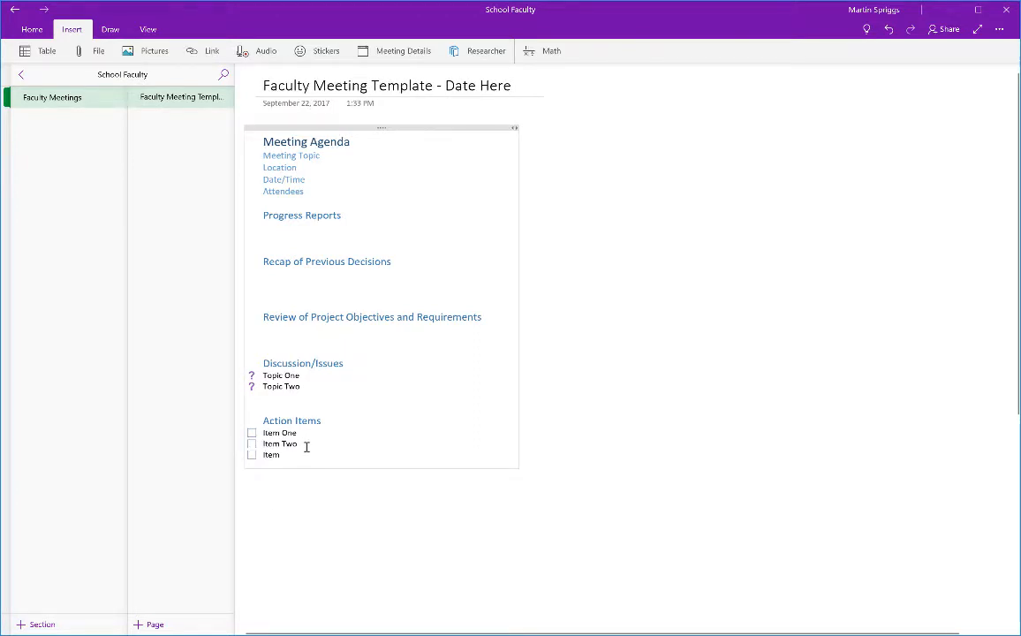
type(" Three")
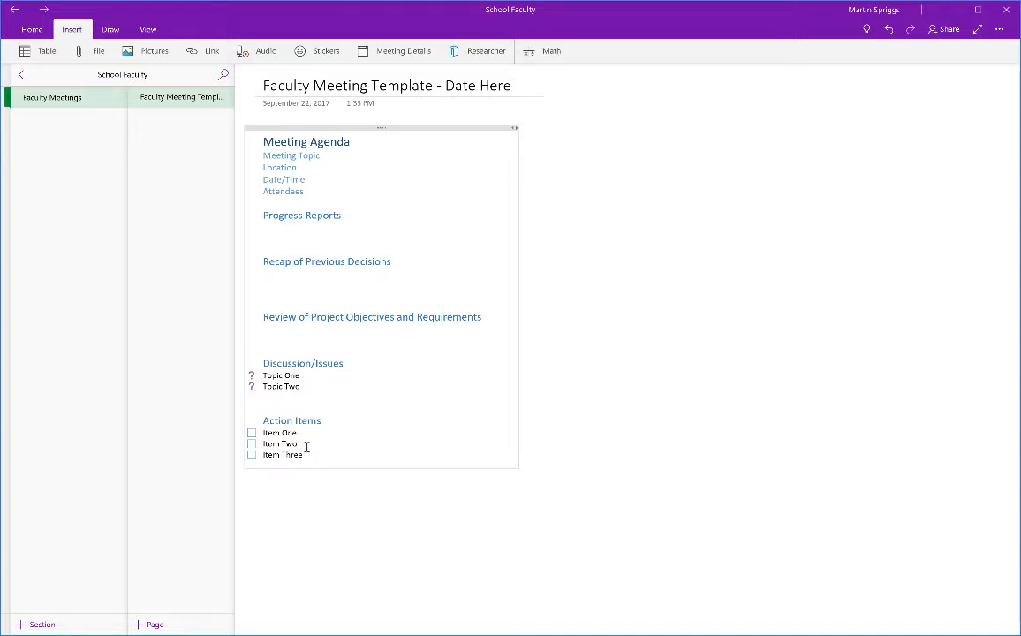
left_click(301, 520)
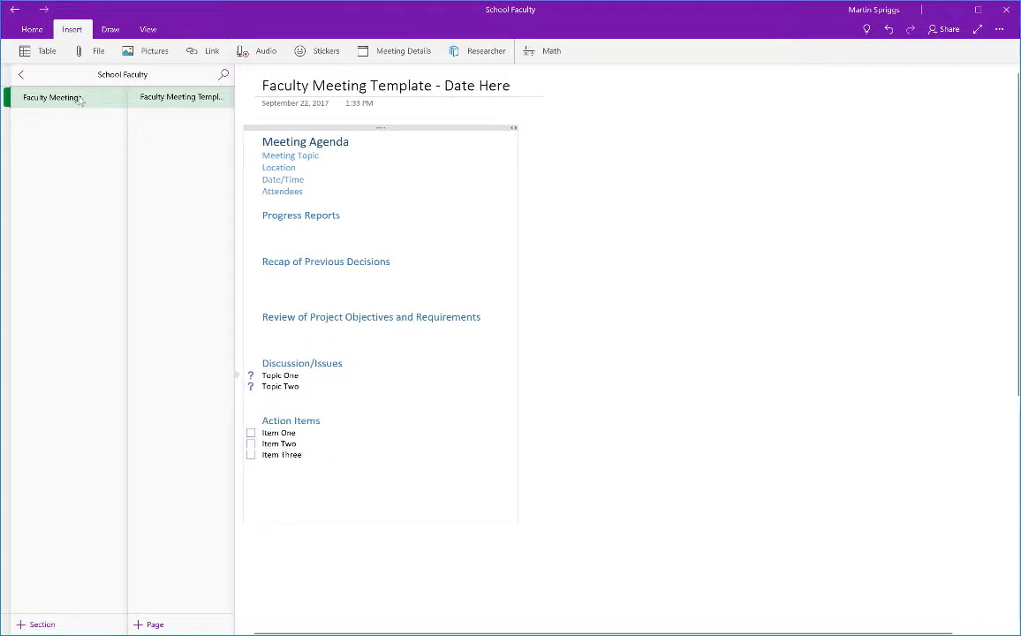
Add a new section named Template and colour it red.
left_click(40, 624)
type("Template")
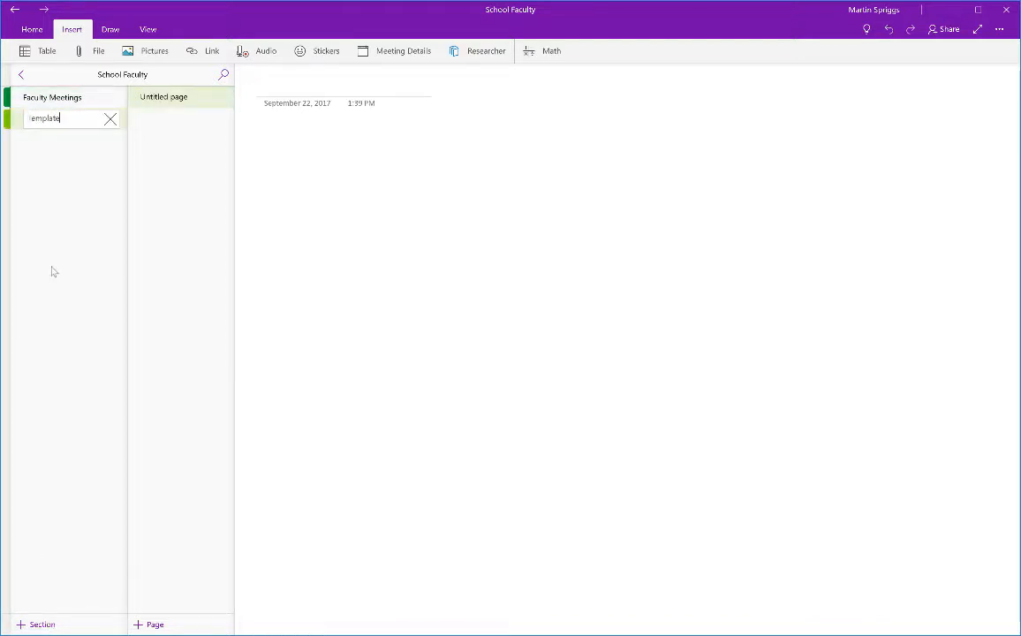
key("Return")
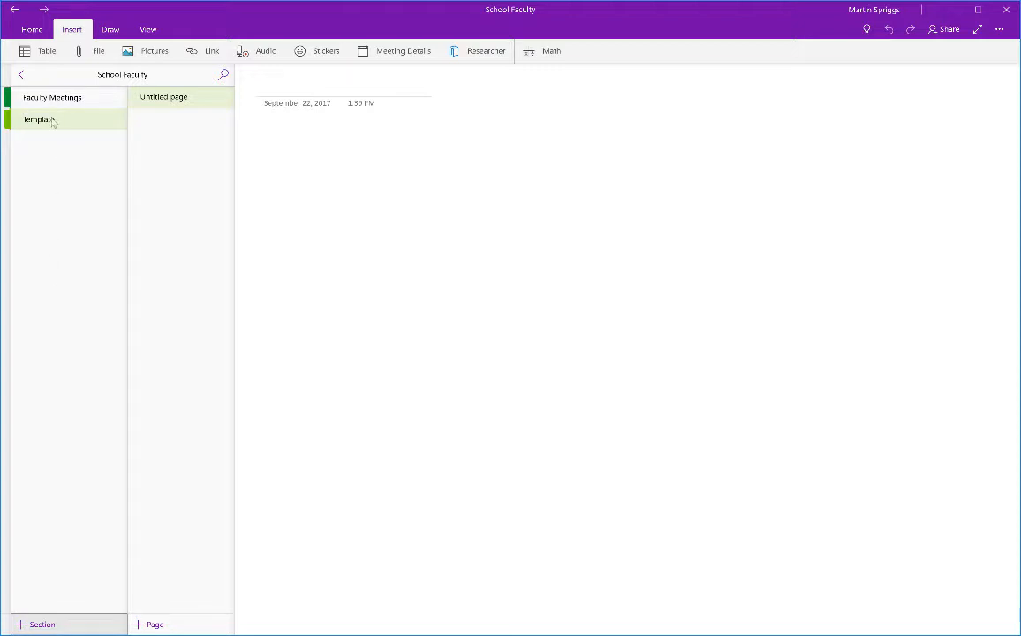
right_click(52, 123)
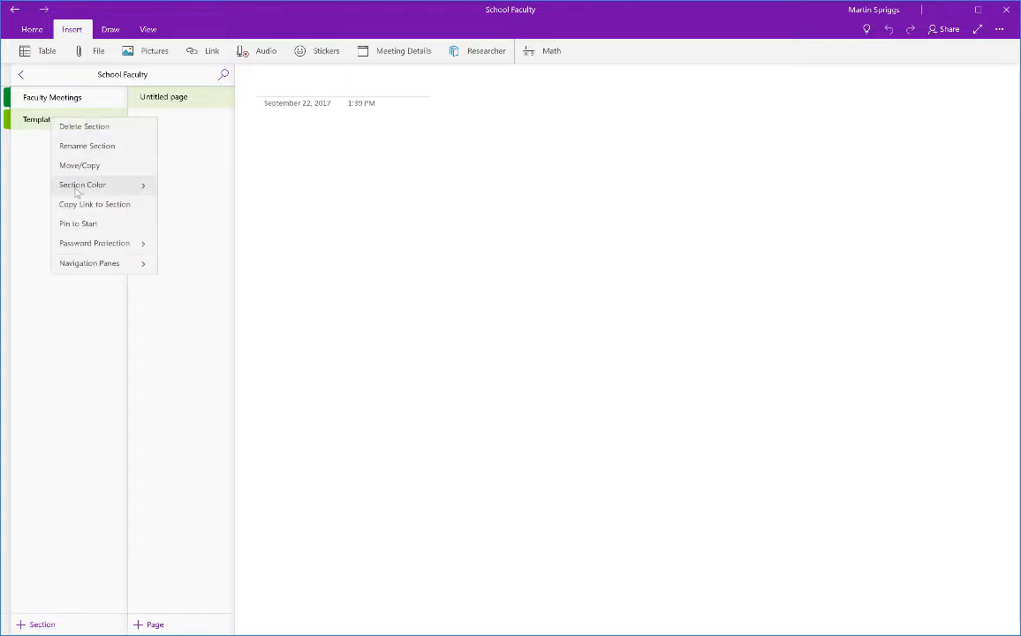
left_click(76, 187)
left_click(69, 156)
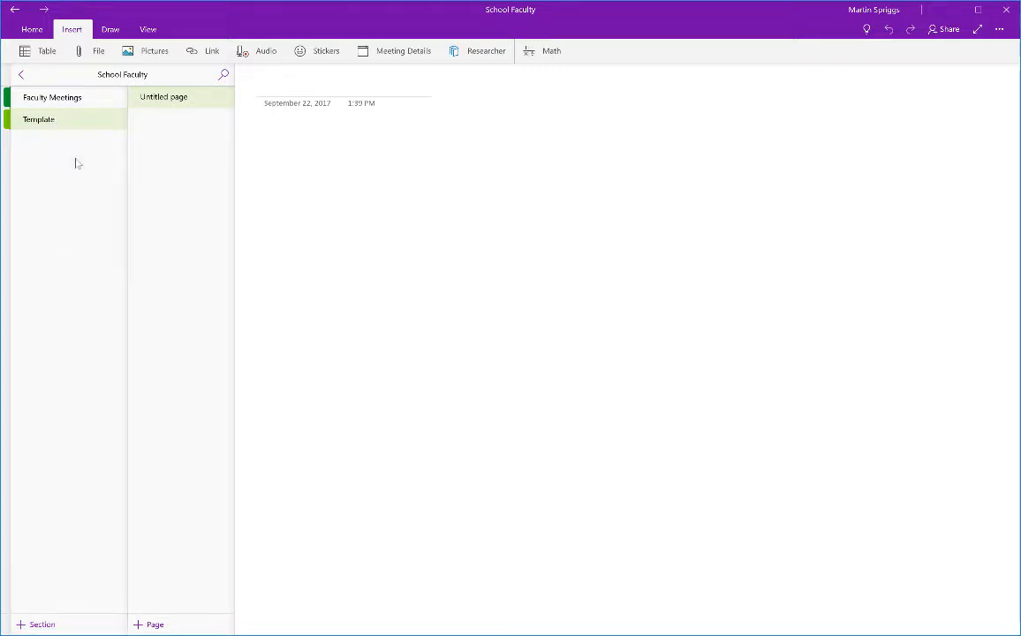
Delete the Template section's empty untitled page and return to Faculty Meetings.
right_click(174, 102)
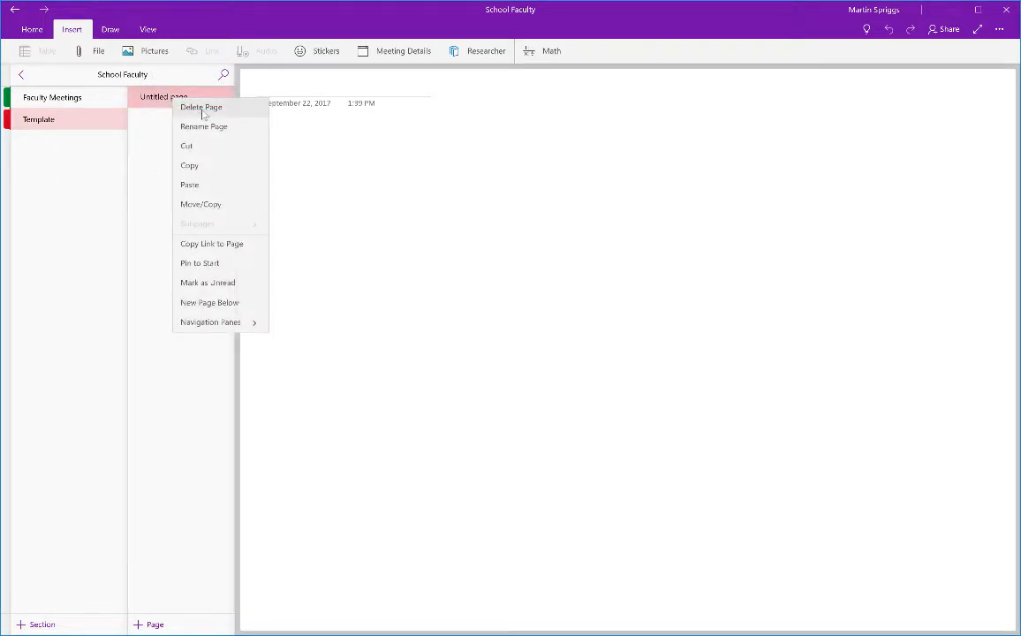
left_click(203, 112)
left_click(66, 97)
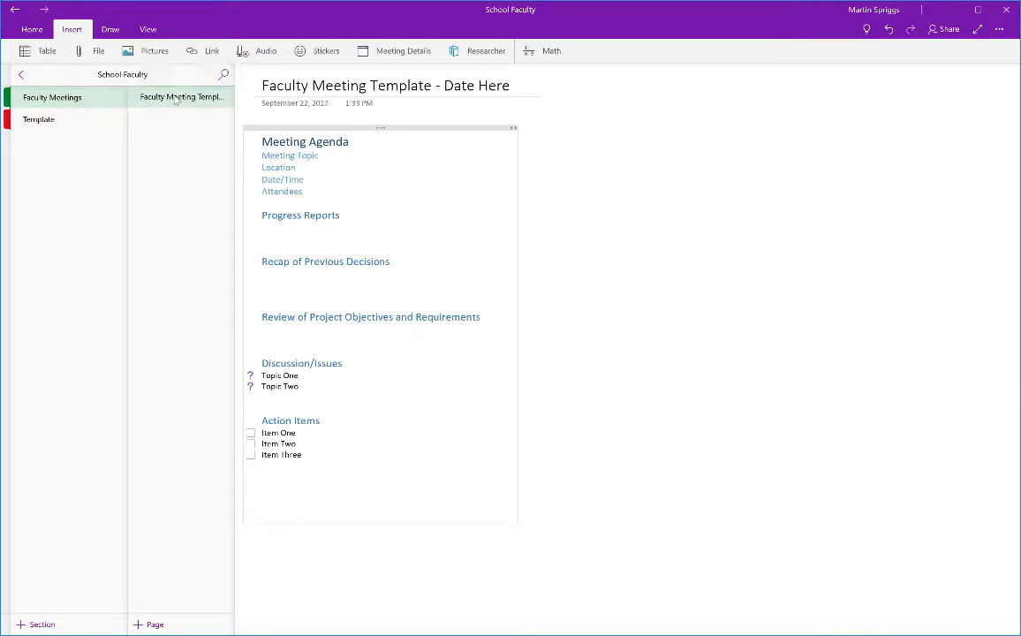
Drag the Faculty Meeting Template page into the Template section and check both sections.
left_click_drag(175, 100, 95, 121)
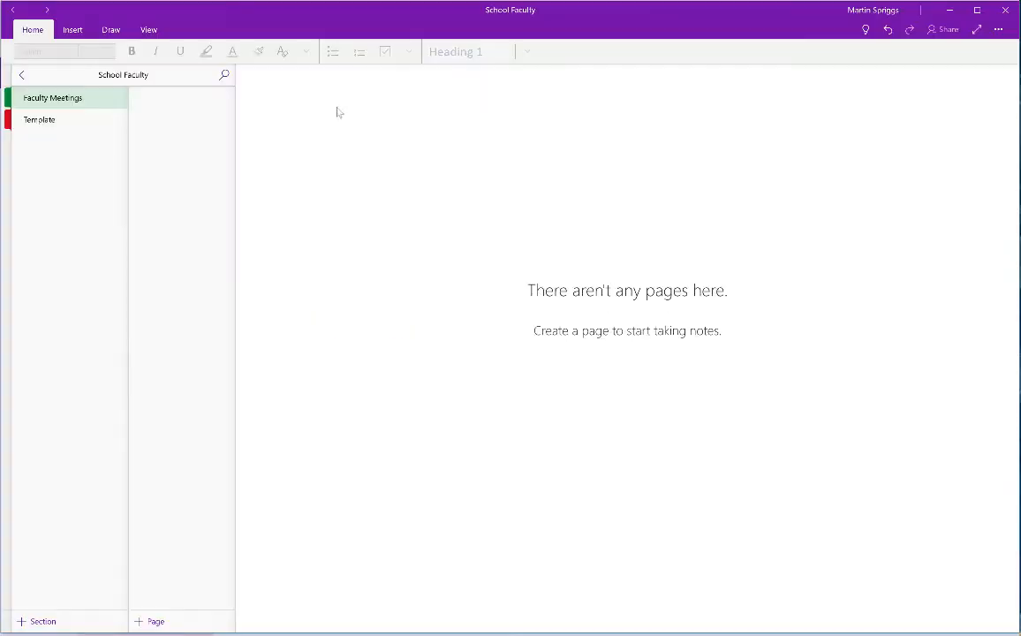
left_click(51, 121)
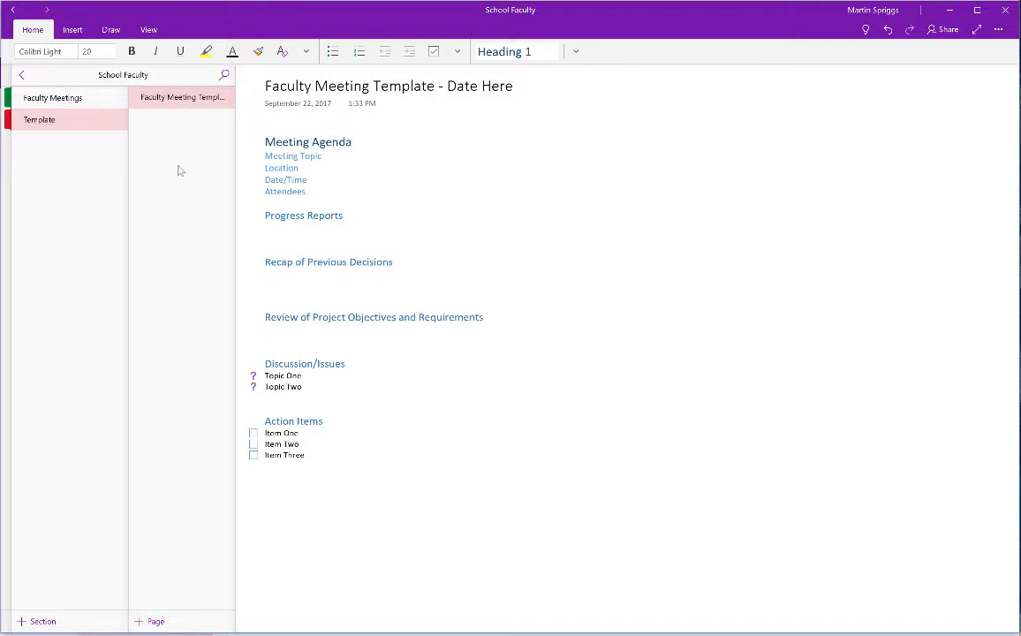
left_click(79, 101)
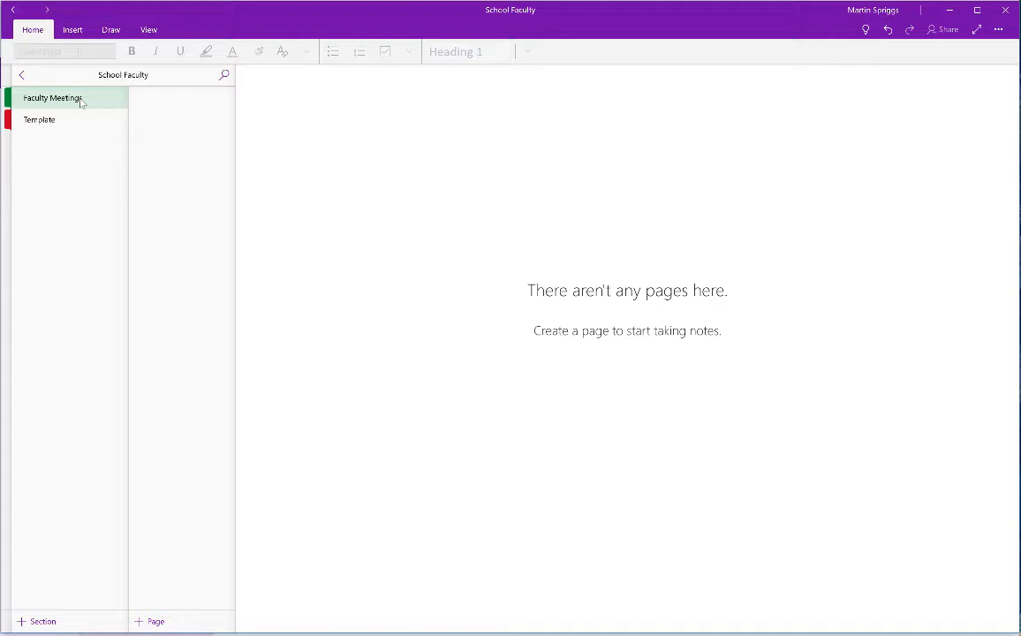
left_click(50, 114)
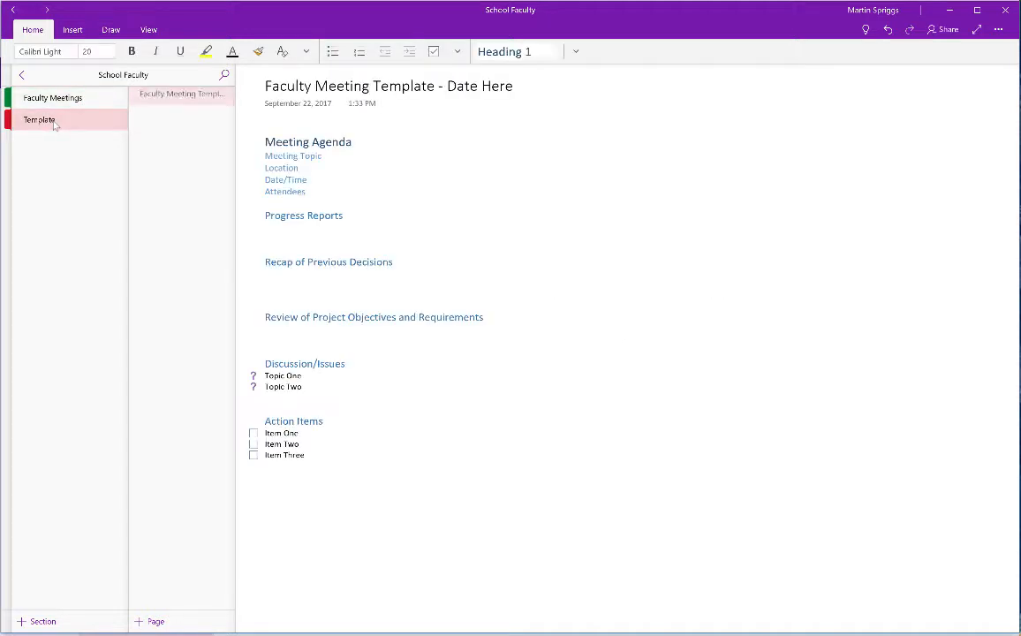
right_click(161, 98)
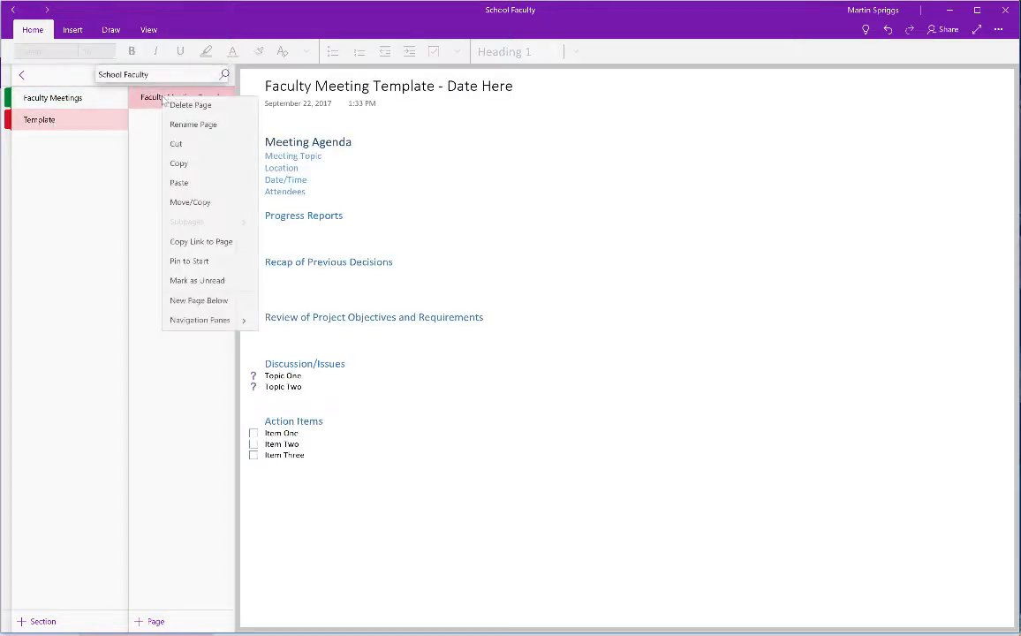
Copy the Faculty Meeting Template page into Faculty Meetings via Move/Copy and view the copy.
left_click(196, 206)
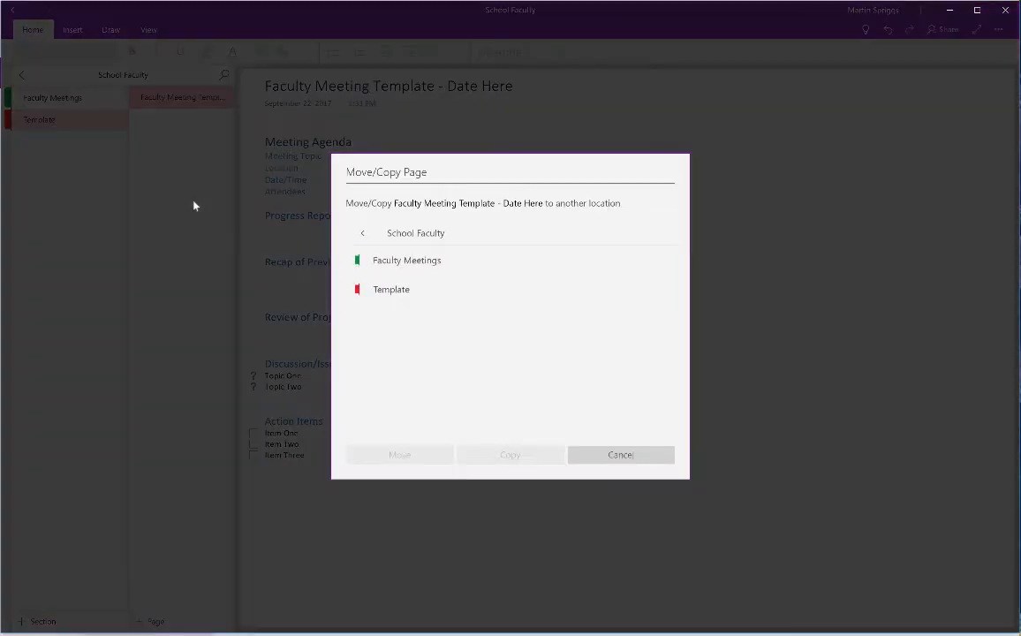
left_click(395, 272)
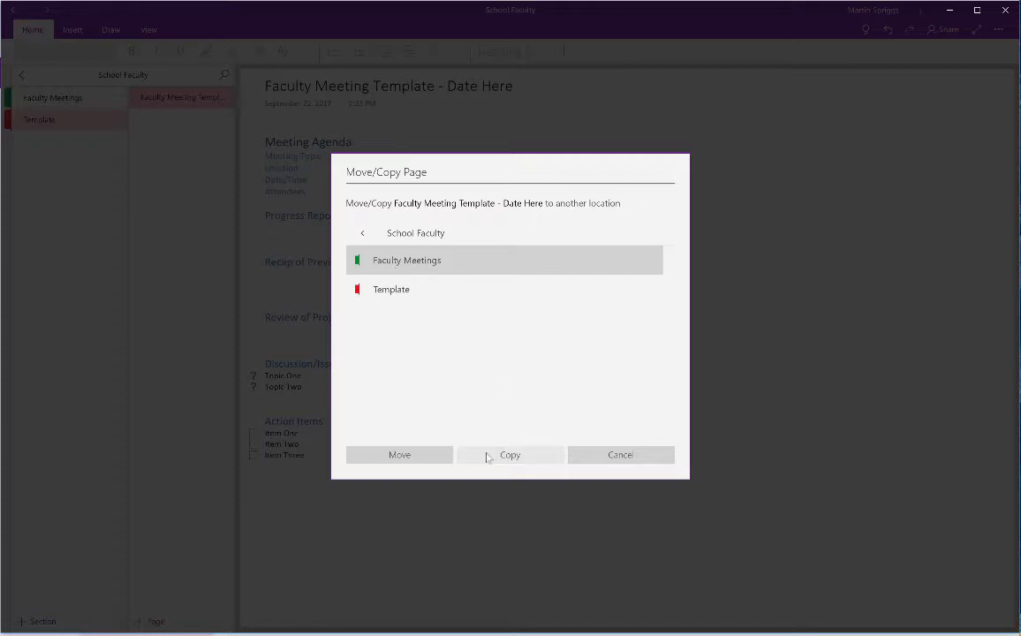
left_click(486, 457)
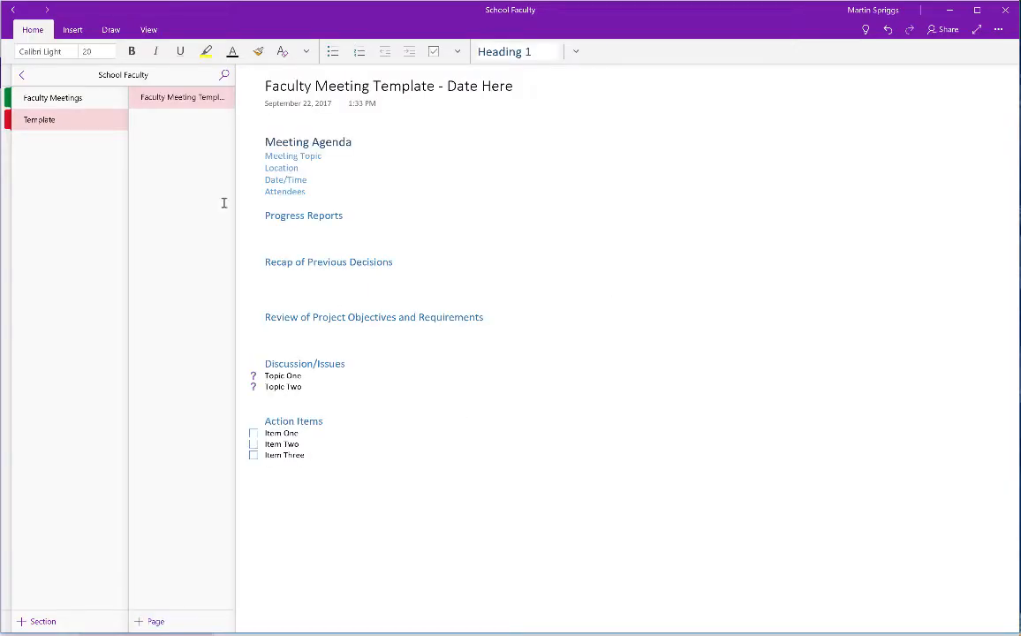
left_click(93, 101)
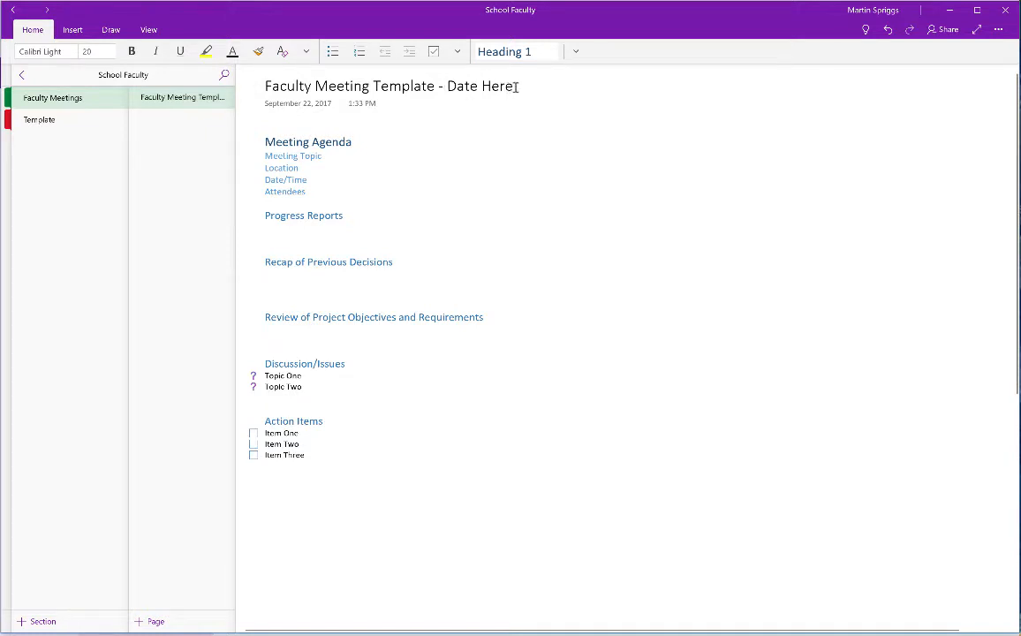
Retitle the copied page 'Meeting - 09/25/17', then switch to the web browser.
left_click_drag(516, 86, 257, 78)
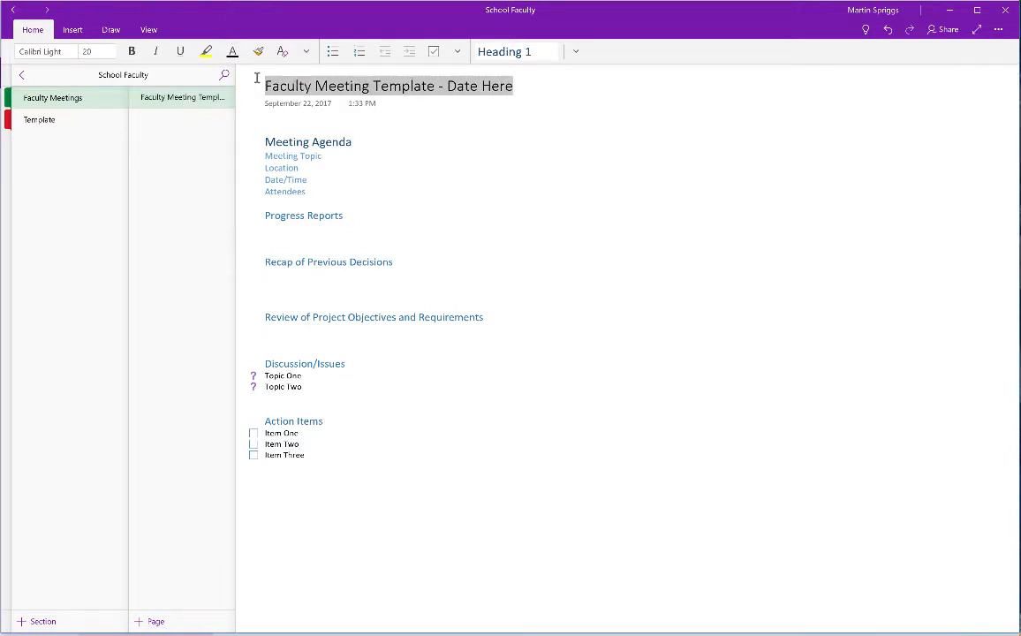
type("Mee")
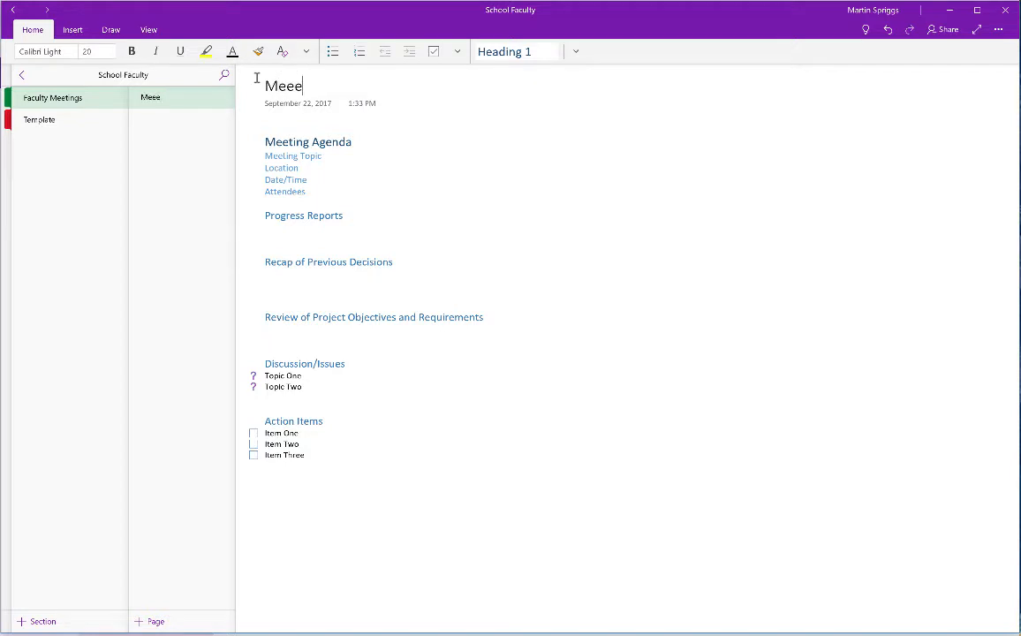
type("ting - 09/25/17")
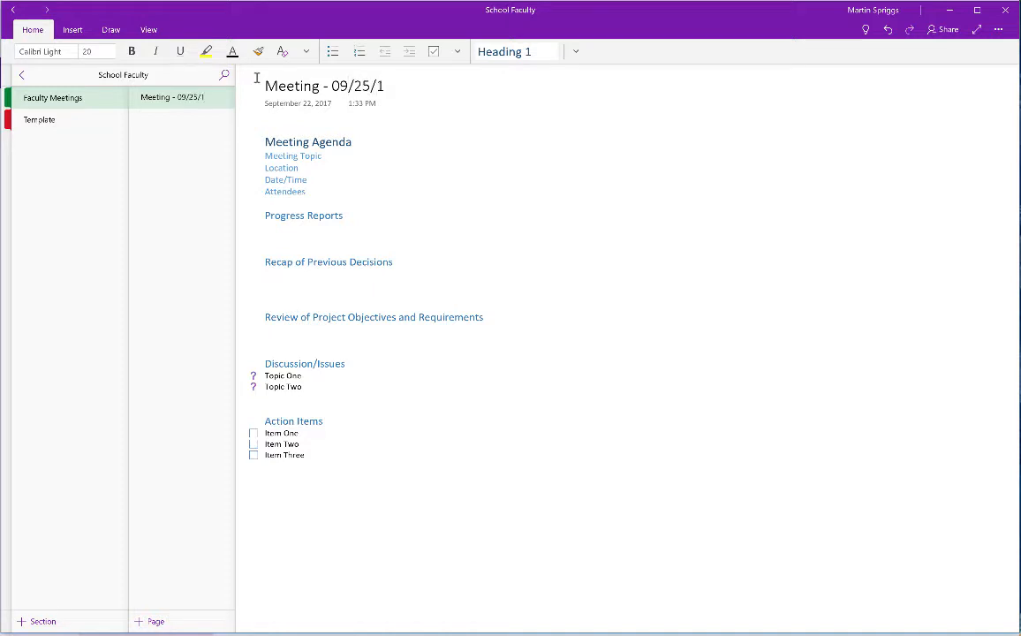
left_click(321, 156)
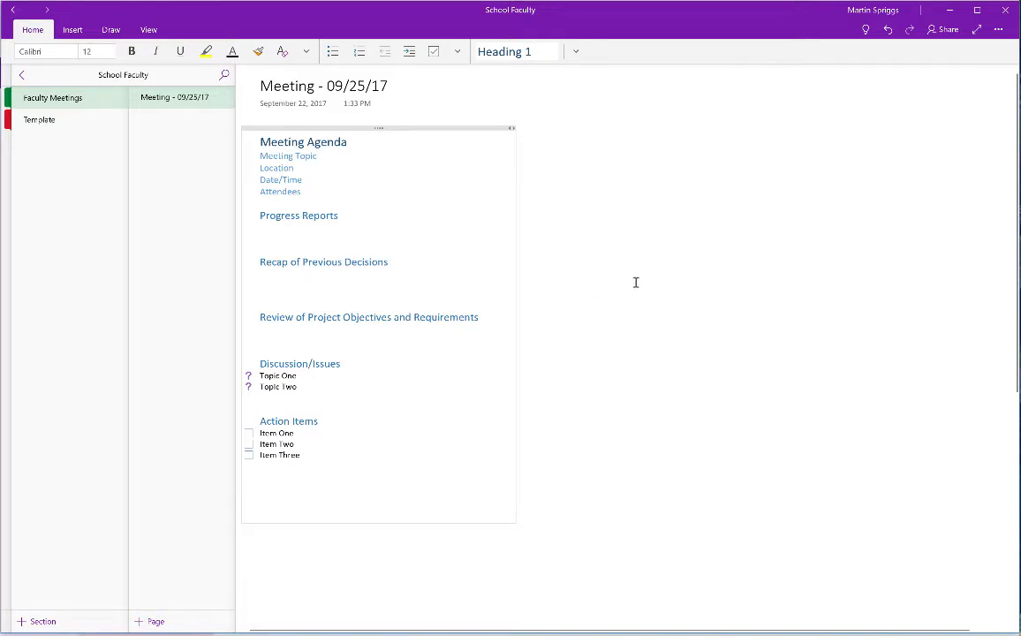
key("super+Tab")
key("super+Tab")
key("super+Tab")
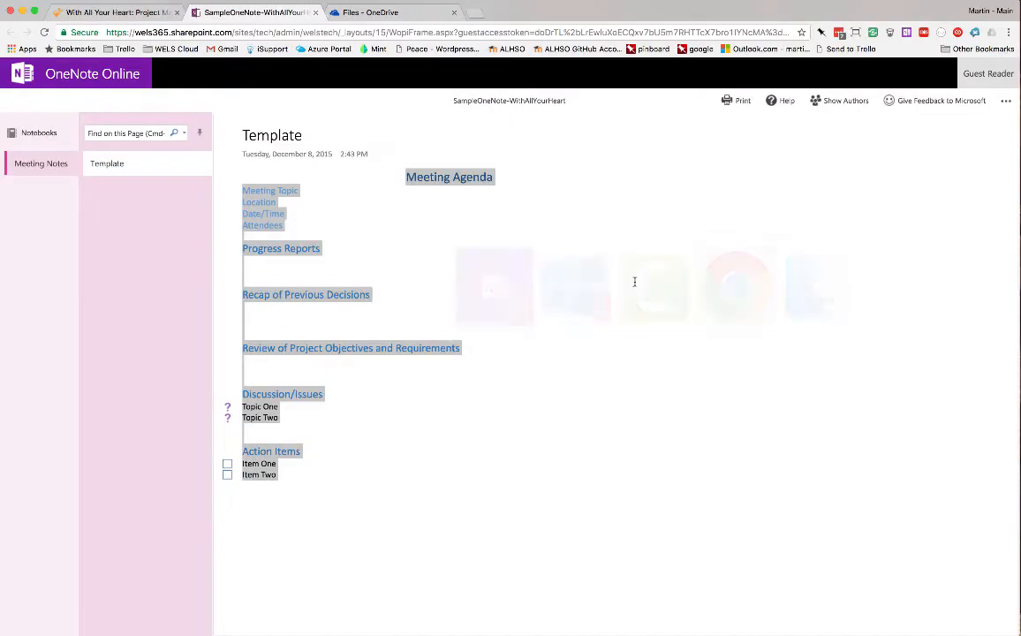
Check OneDrive's Documents folder for the School Faculty notebook, then return to OneNote.
left_click(398, 7)
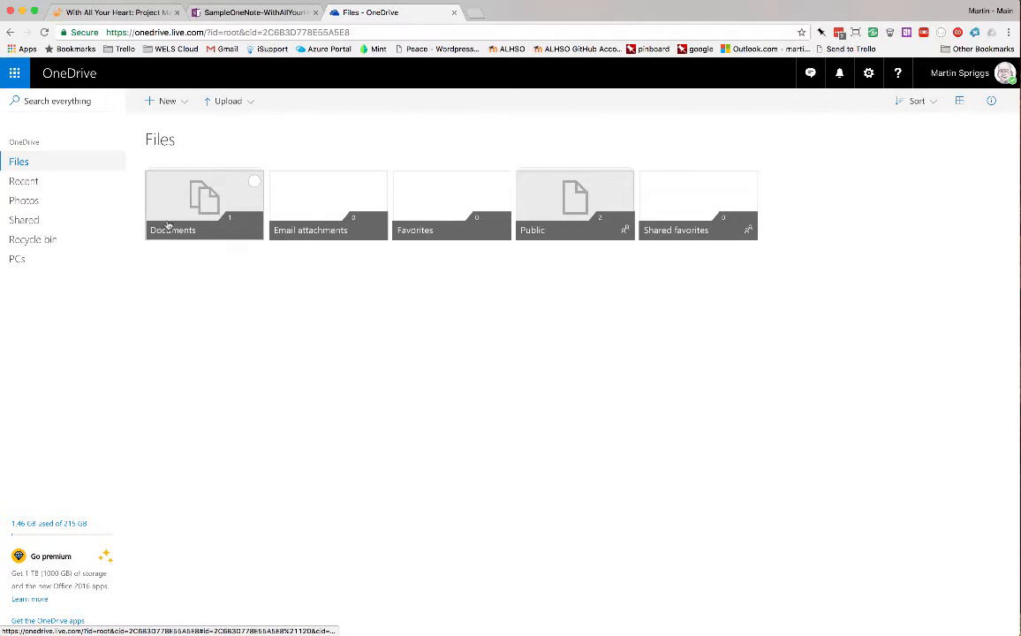
left_click(167, 226)
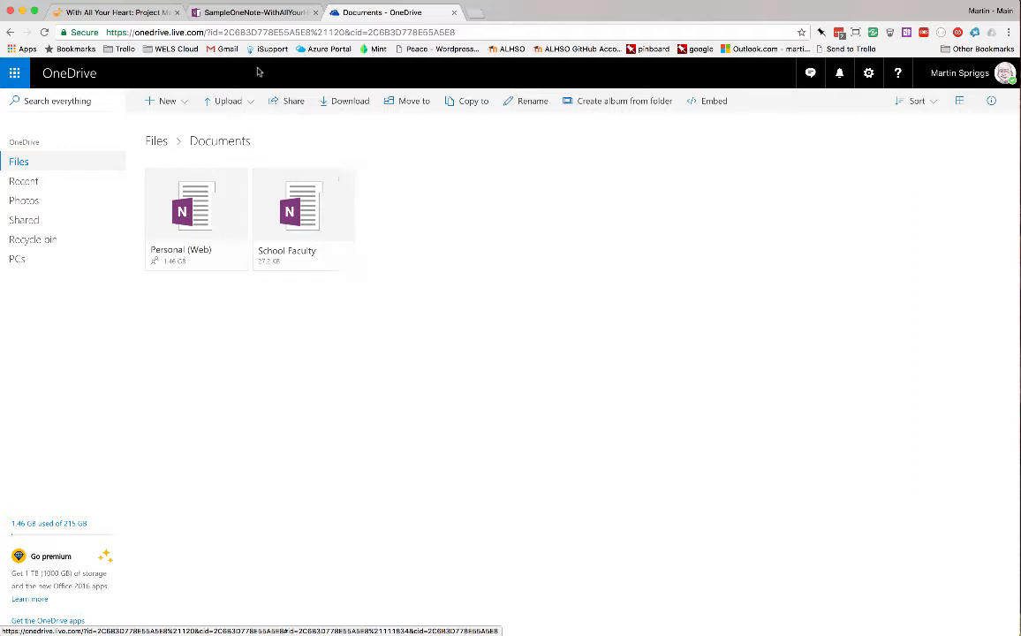
key("super+Tab")
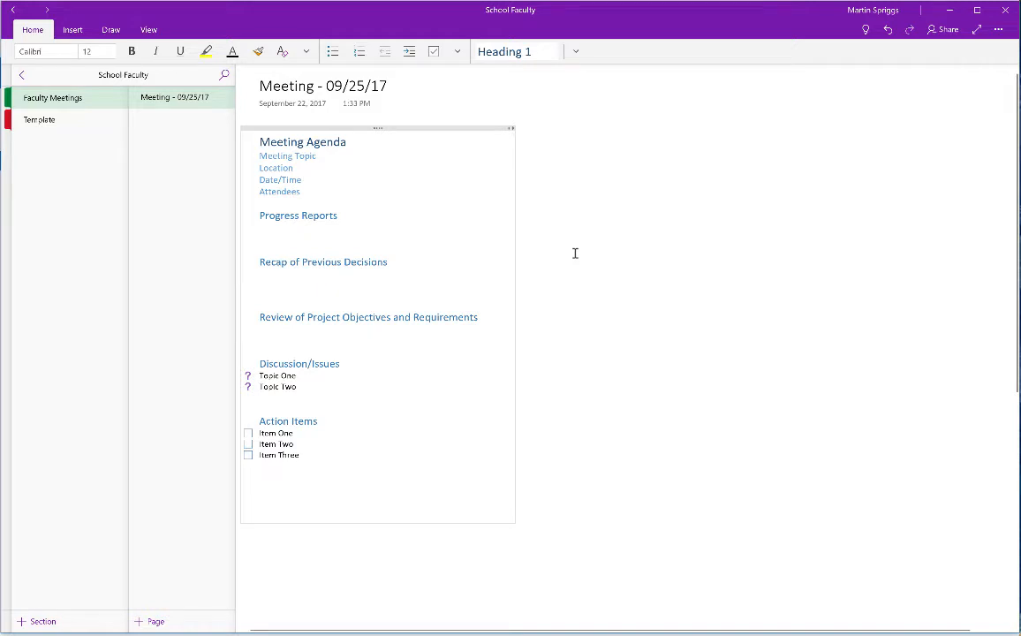
Set the share scope to the whole School Faculty notebook.
left_click(943, 31)
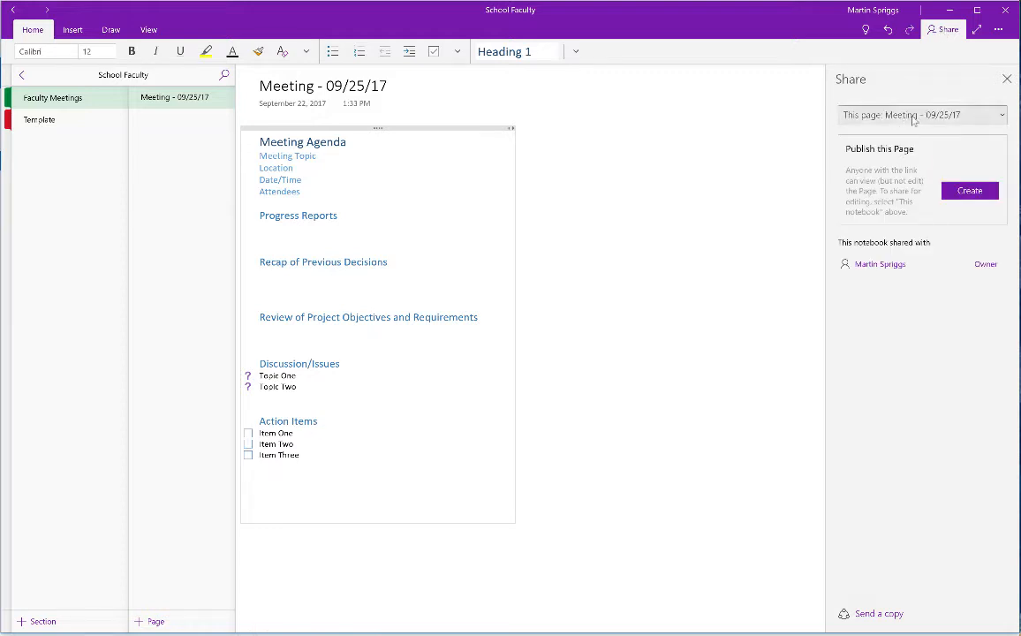
left_click(927, 115)
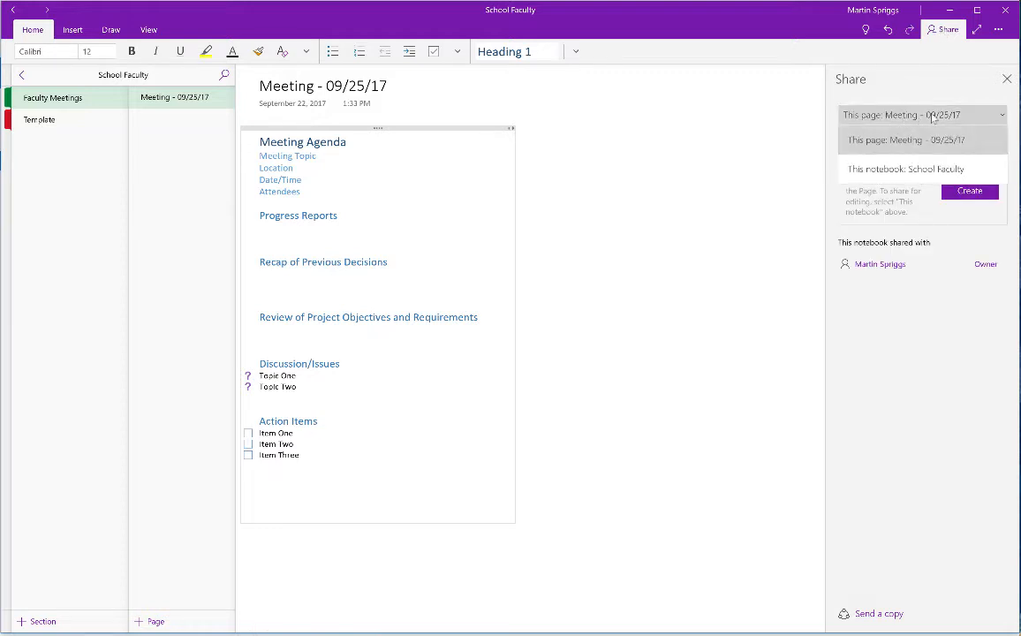
left_click(891, 168)
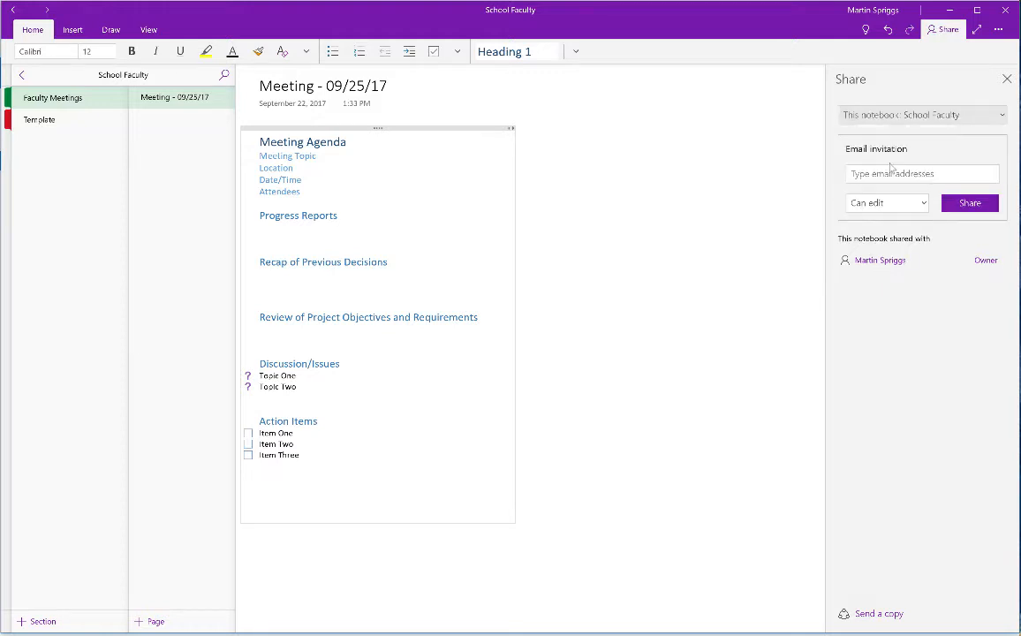
Enter the invitee's Gmail address, keep Can edit permission, and send the invitation.
left_click(919, 173)
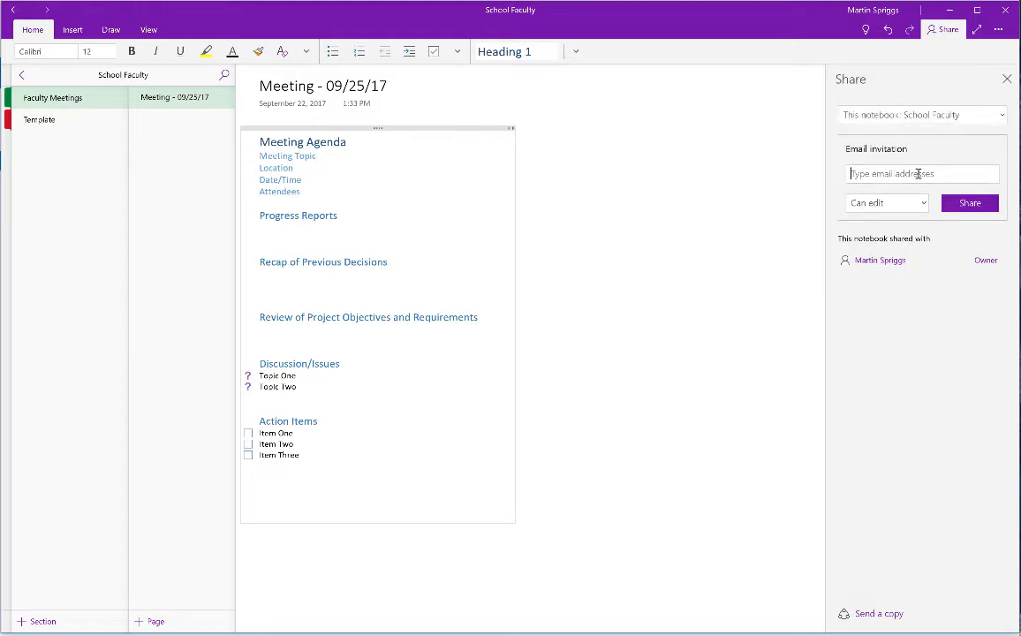
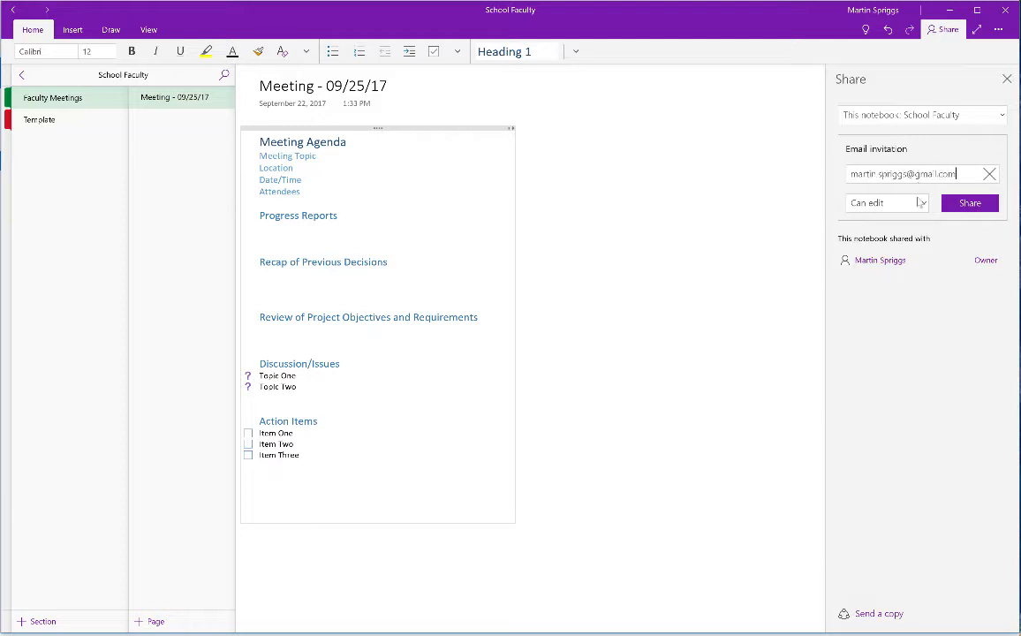
left_click(921, 205)
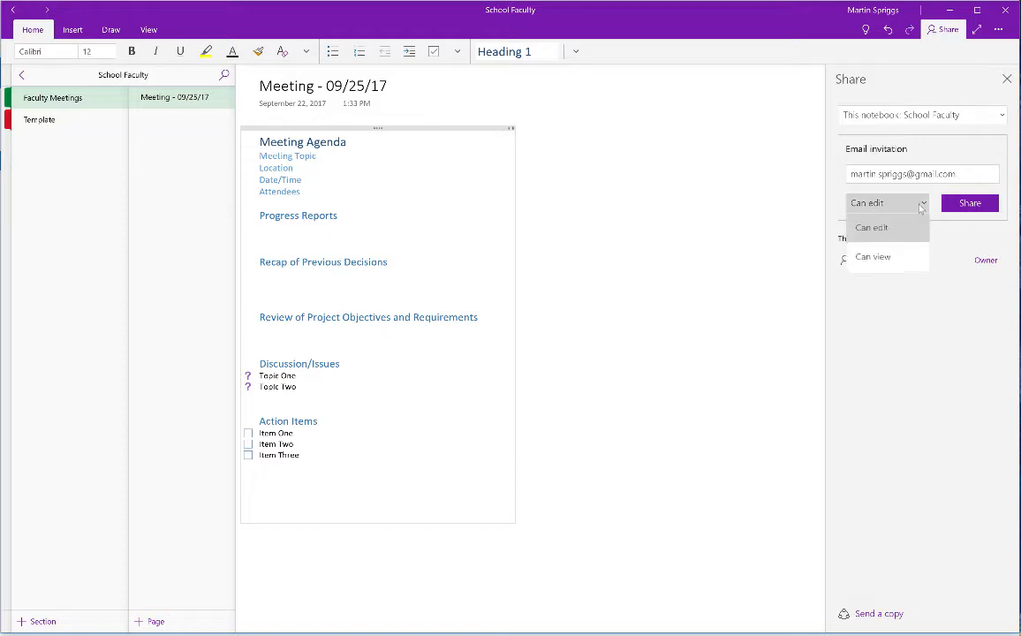
left_click(928, 359)
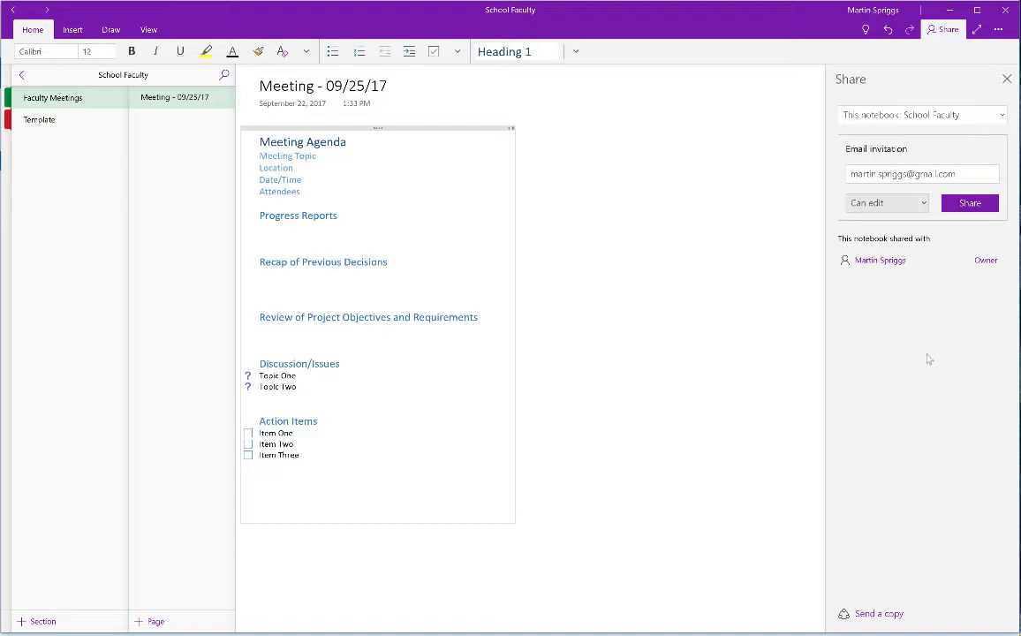
left_click(959, 204)
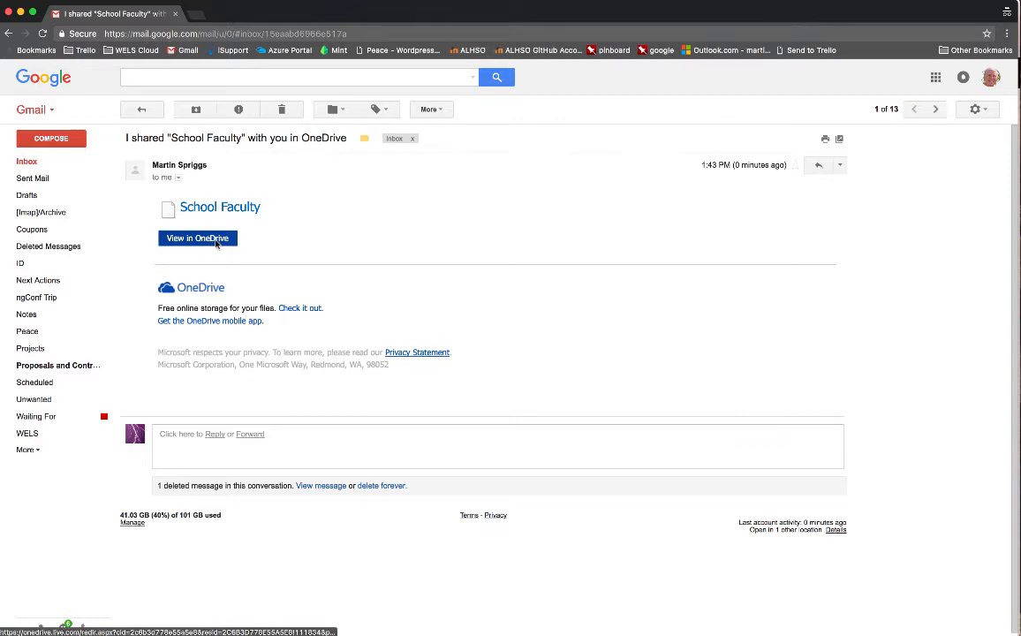
Open the notebook online from the invitation email, browse Template and Faculty Meetings, then return to OneNote.
left_click(198, 239)
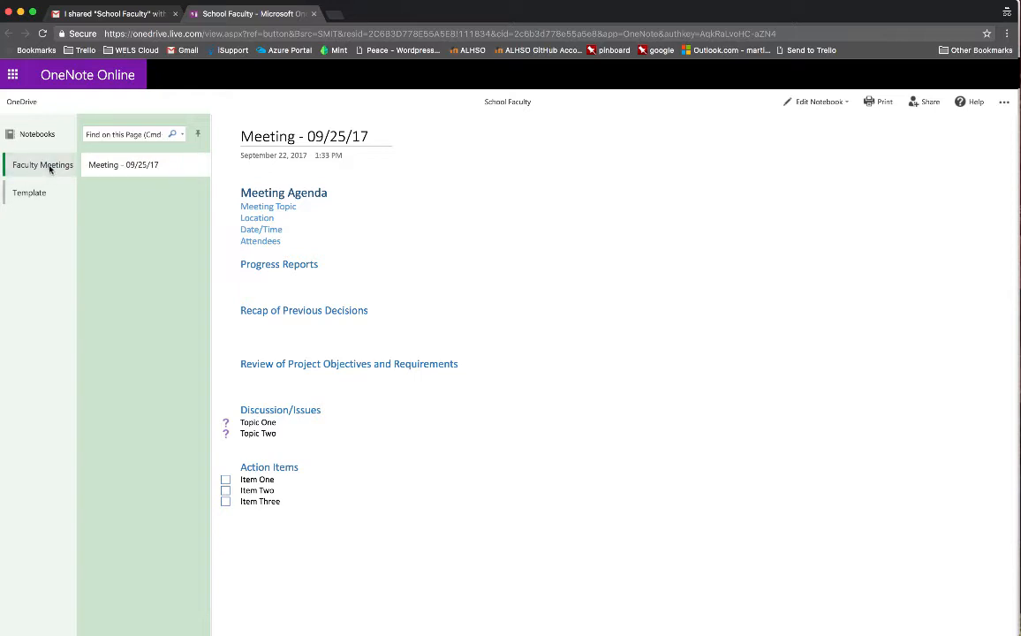
left_click(38, 193)
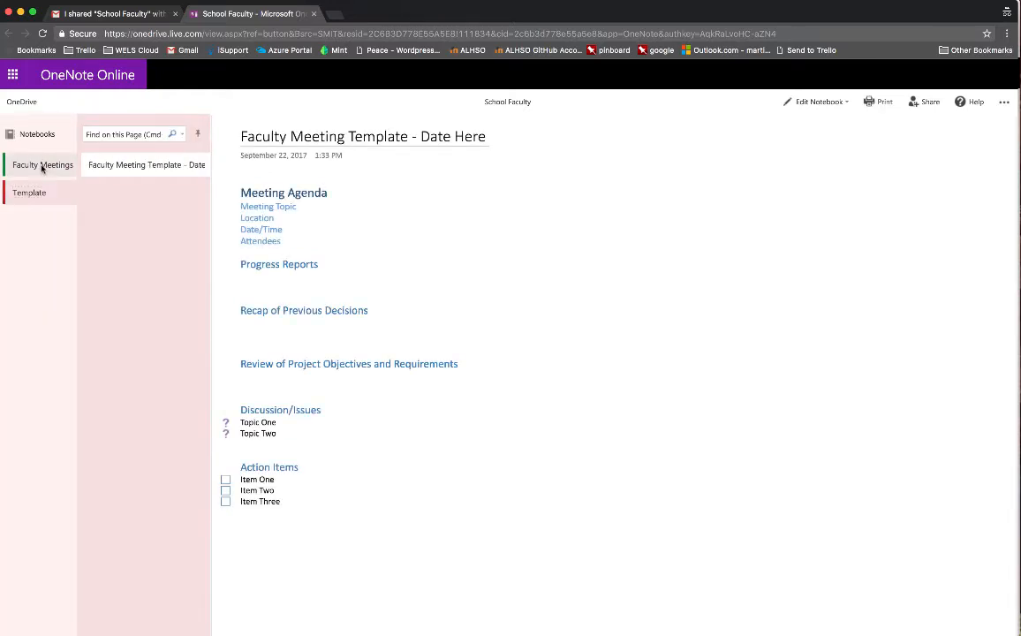
left_click(37, 165)
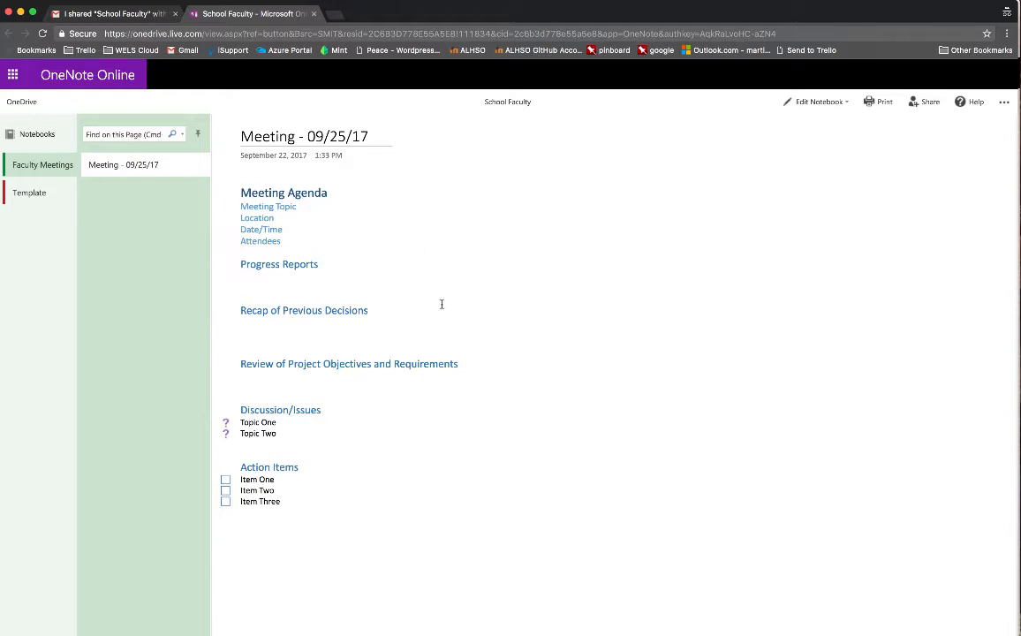
key("super+Tab")
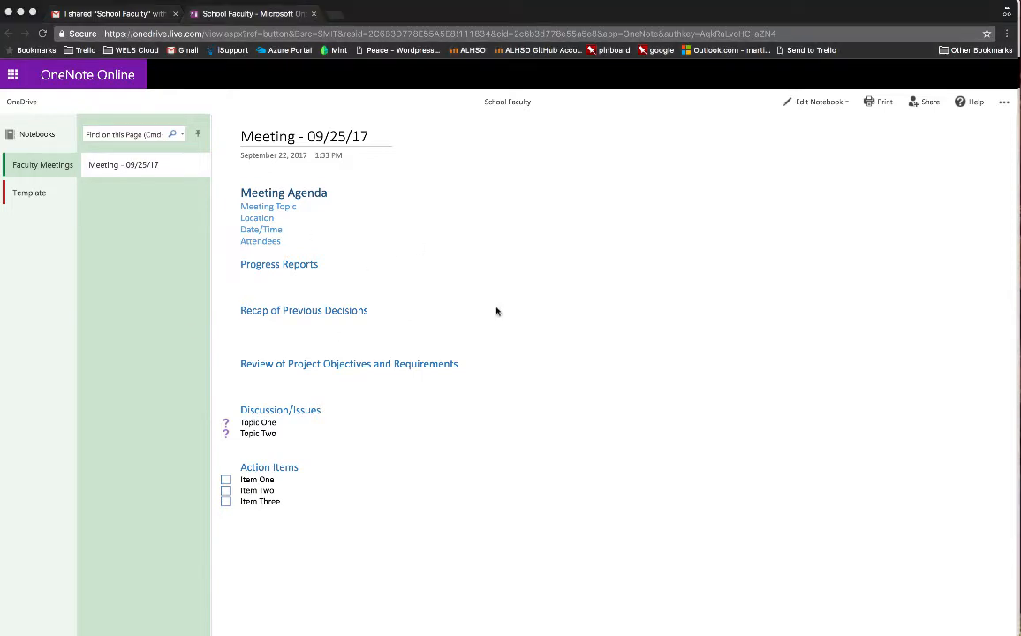
key("super+Tab")
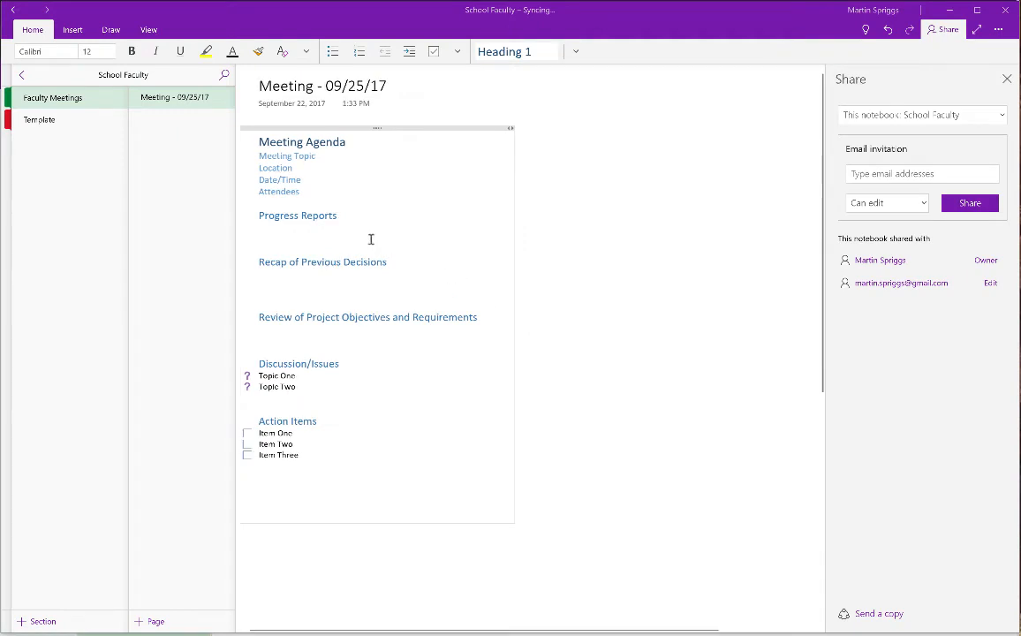
Confirm the invitee's edit access in the Share pane, then switch back to the browser.
key("super+Tab")
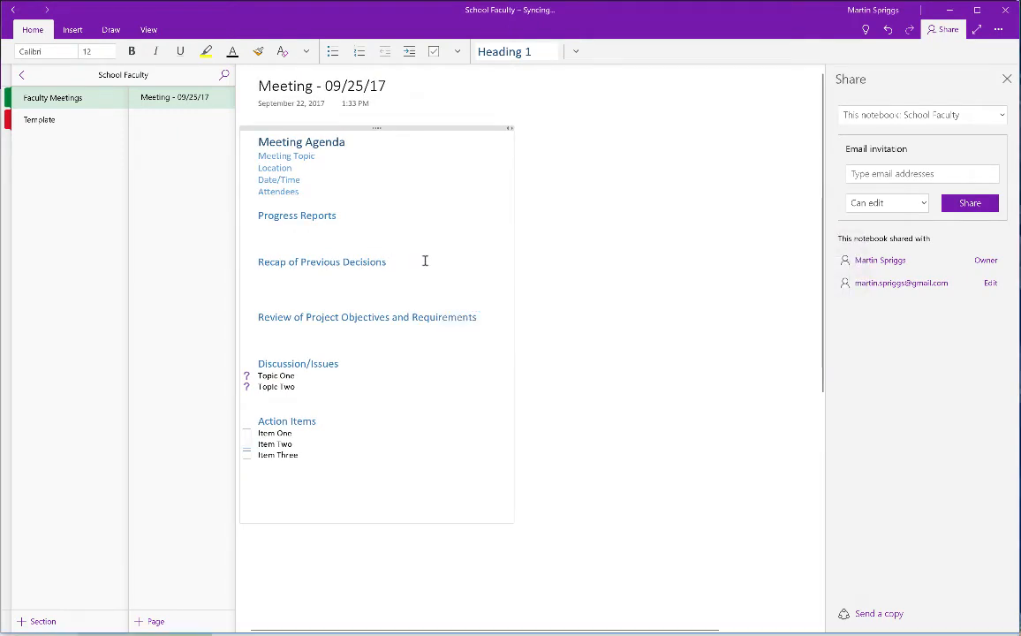
key("super+Tab")
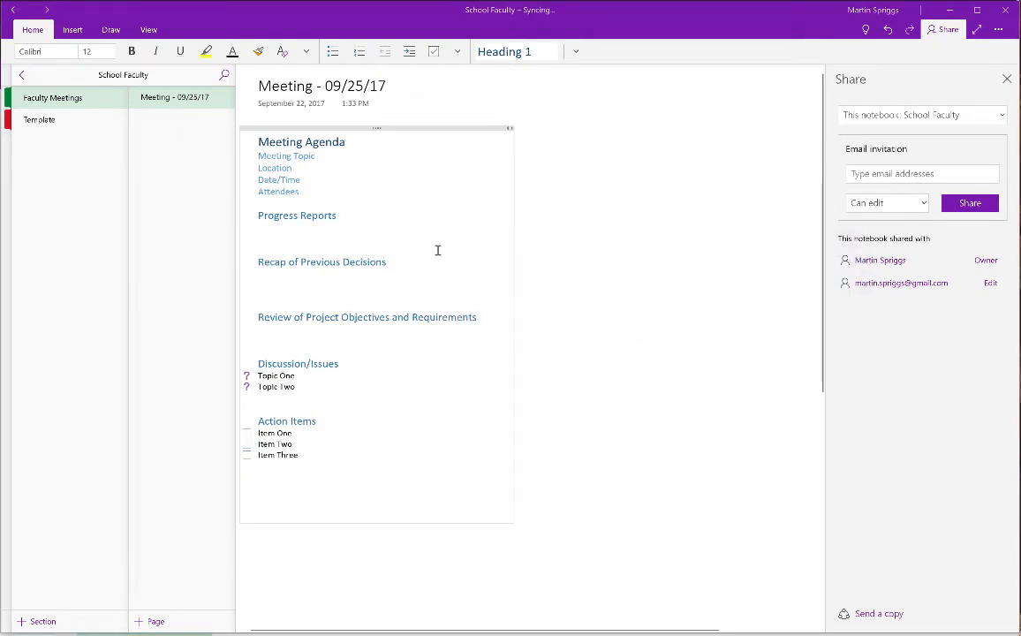
key("super+Tab")
key("super+Tab")
key("super+Tab")
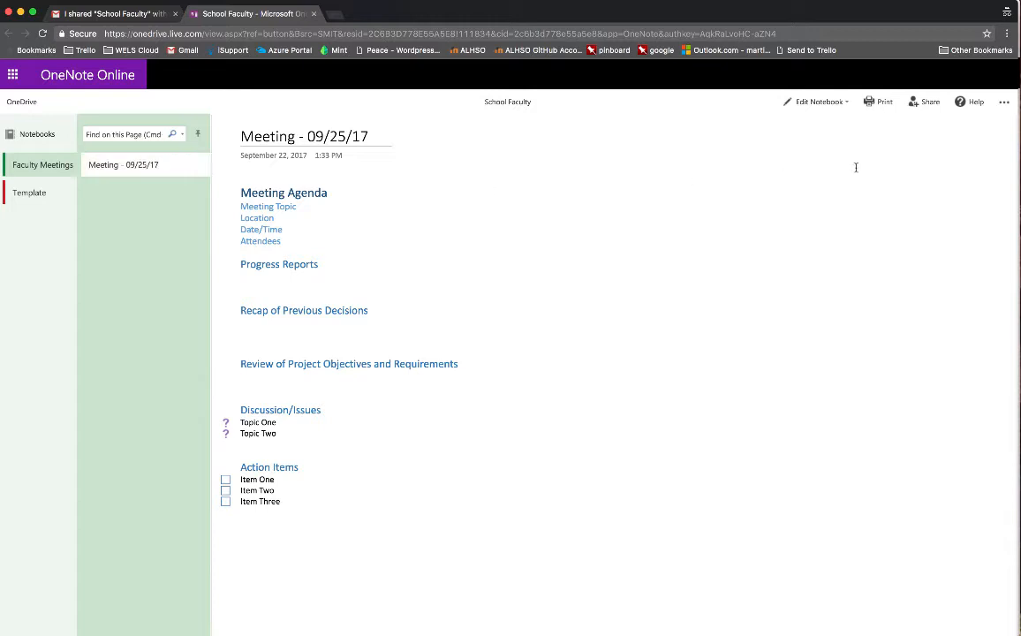
Switch the notebook to Edit in Browser mode in OneNote Online.
left_click(830, 104)
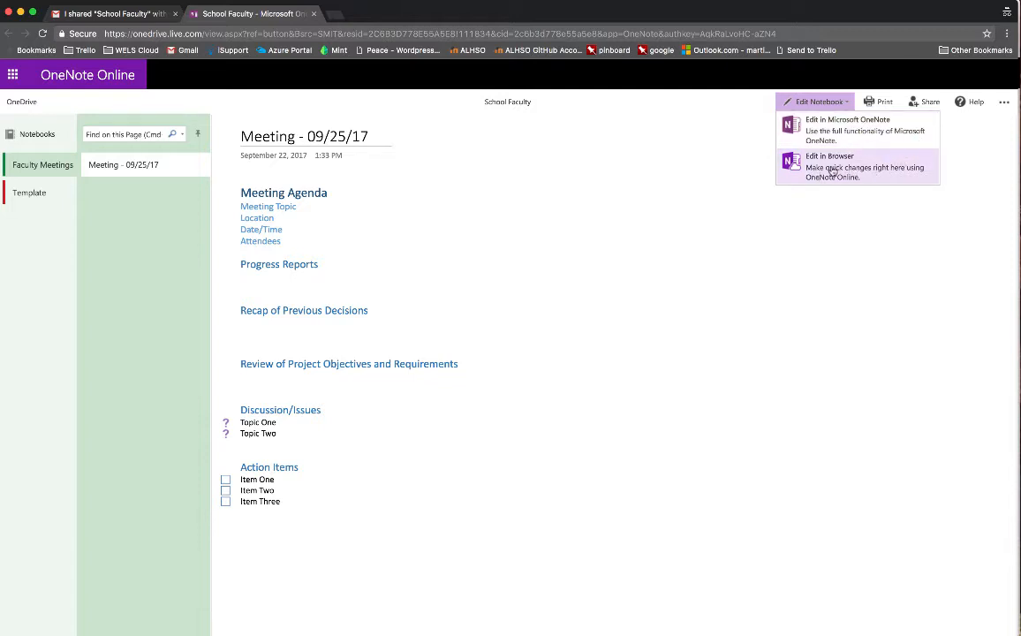
left_click(832, 170)
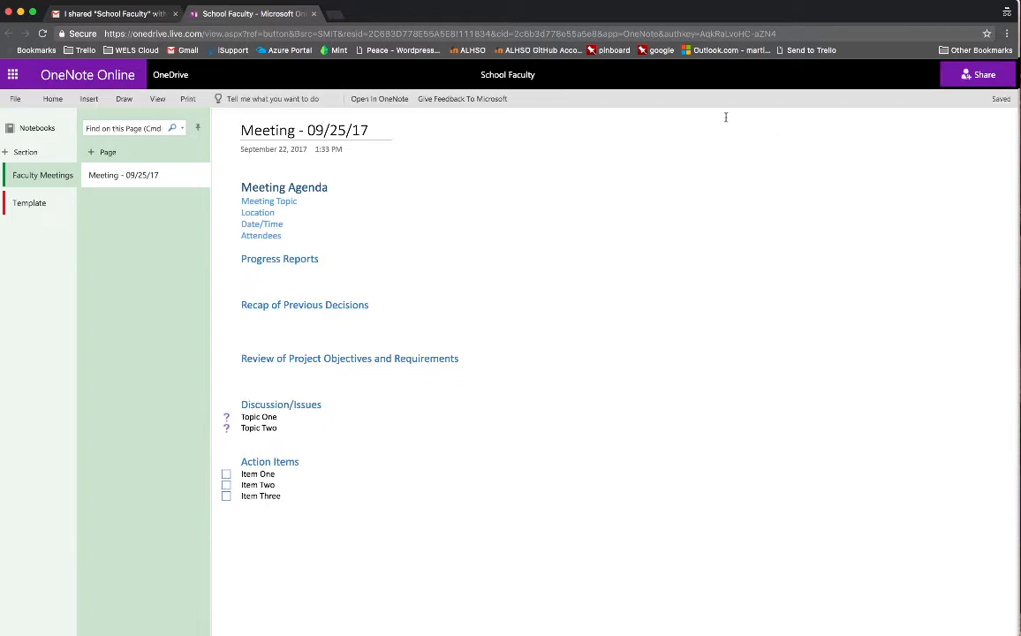
left_click(244, 135)
Add an 'Item Four' checkbox line below Item Three, then return to the desktop app.
left_click(310, 239)
left_click(295, 273)
left_click(287, 495)
key("Return")
type("Item Four")
key("super+Tab")
key("super+Tab")
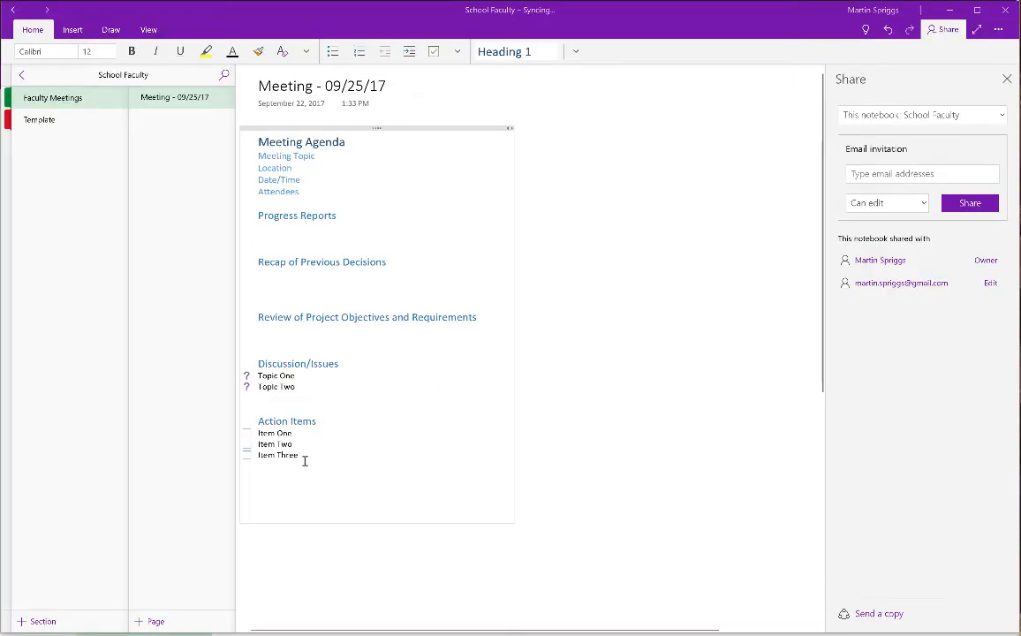
Close the Share pane and run Sync All Notebooks from the School Faculty notebook's menu.
left_click(1007, 79)
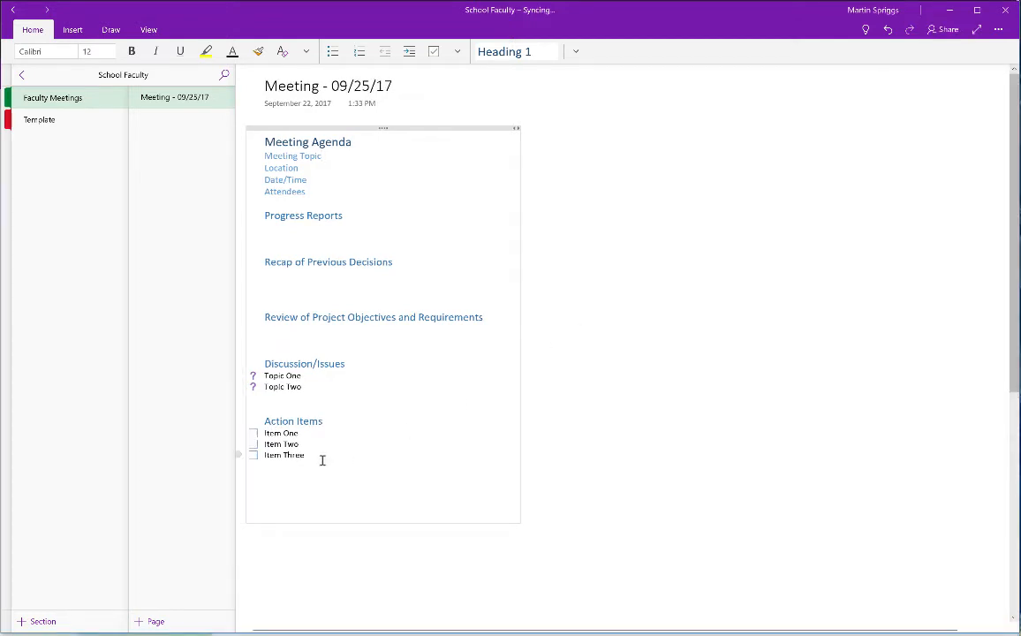
left_click(21, 75)
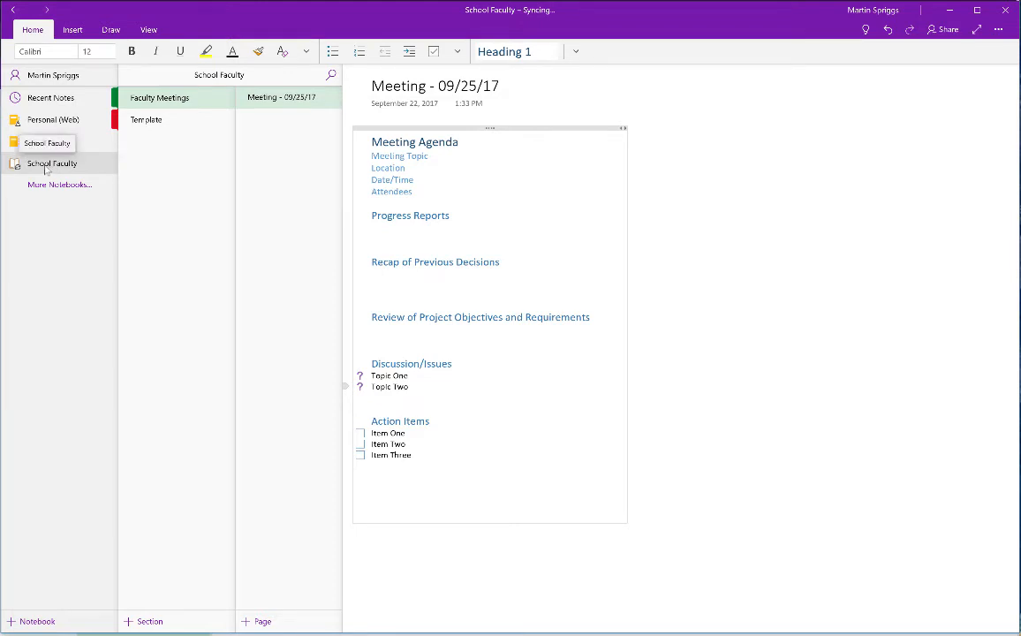
right_click(51, 165)
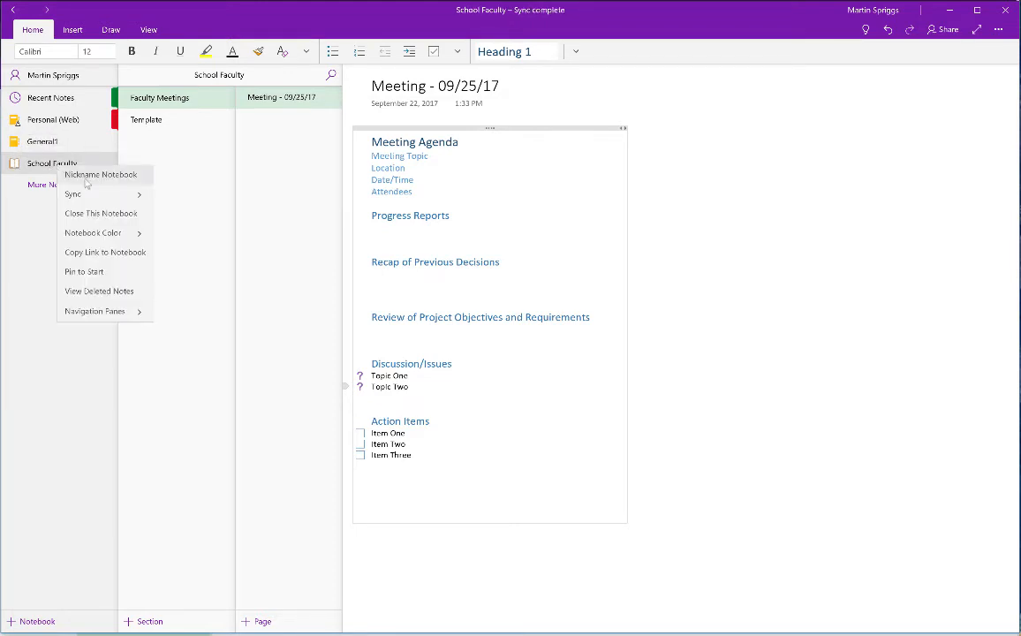
left_click(75, 195)
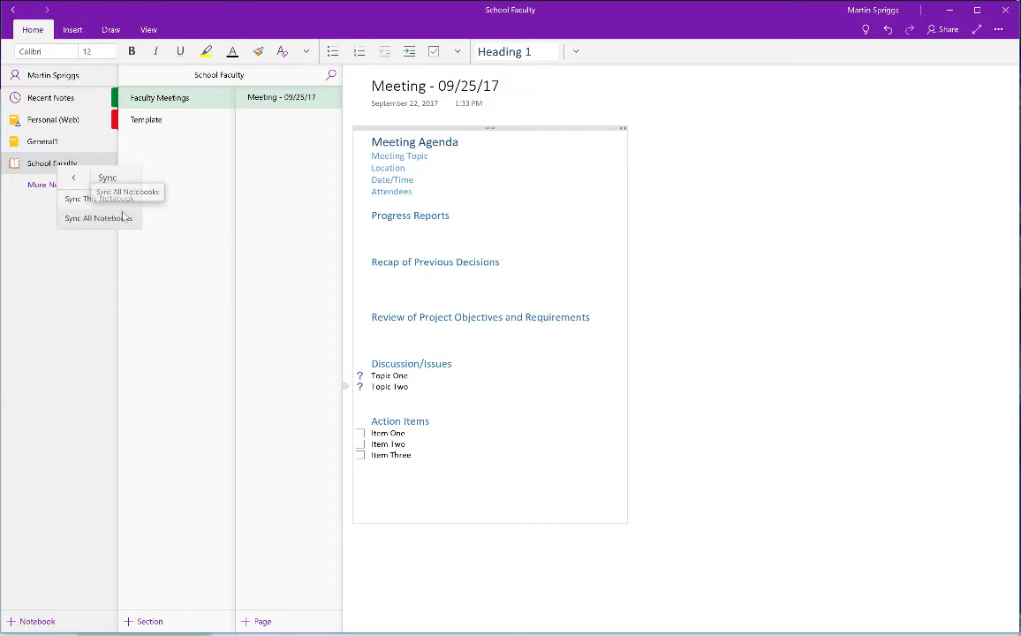
left_click(122, 218)
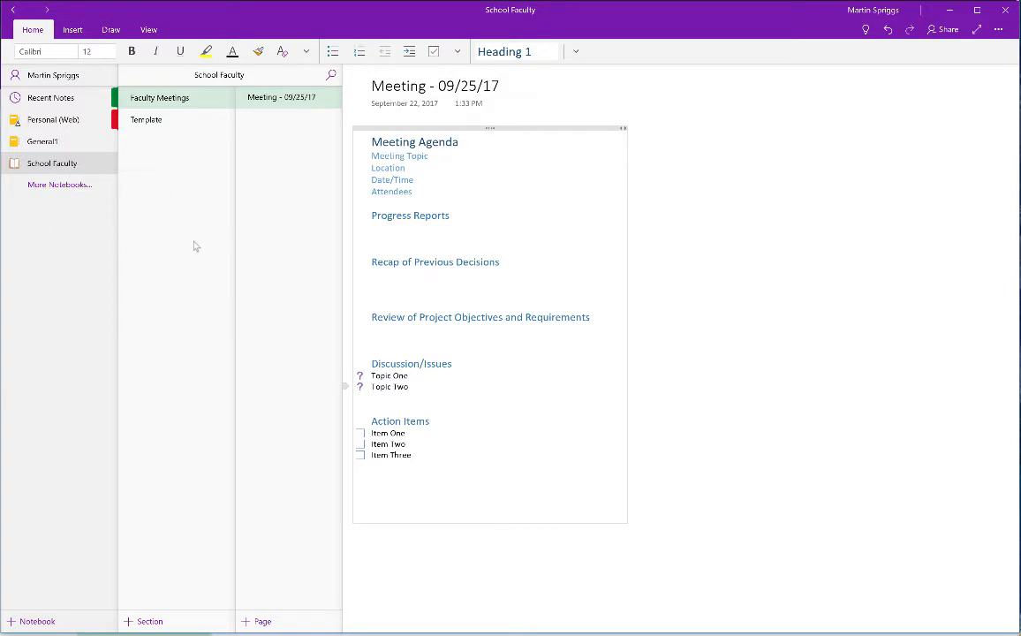